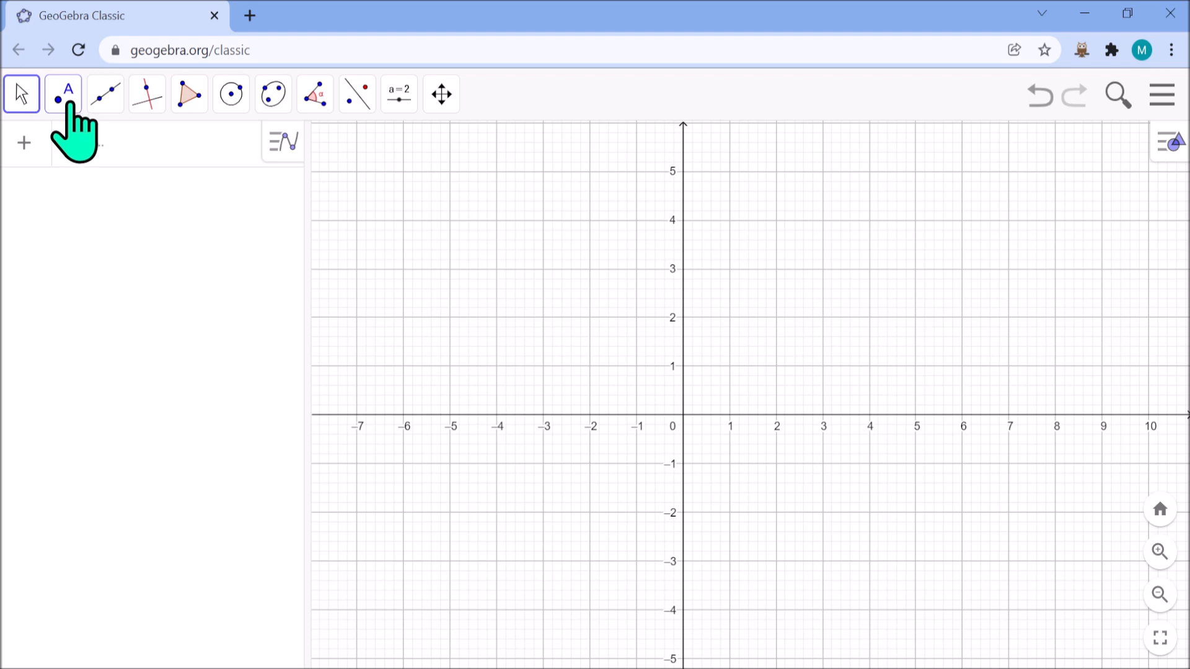
Step: Place points at (-2, 2) and (3, 2), plus a third point on the x-axis at about x = 0.62
left_click(70, 102)
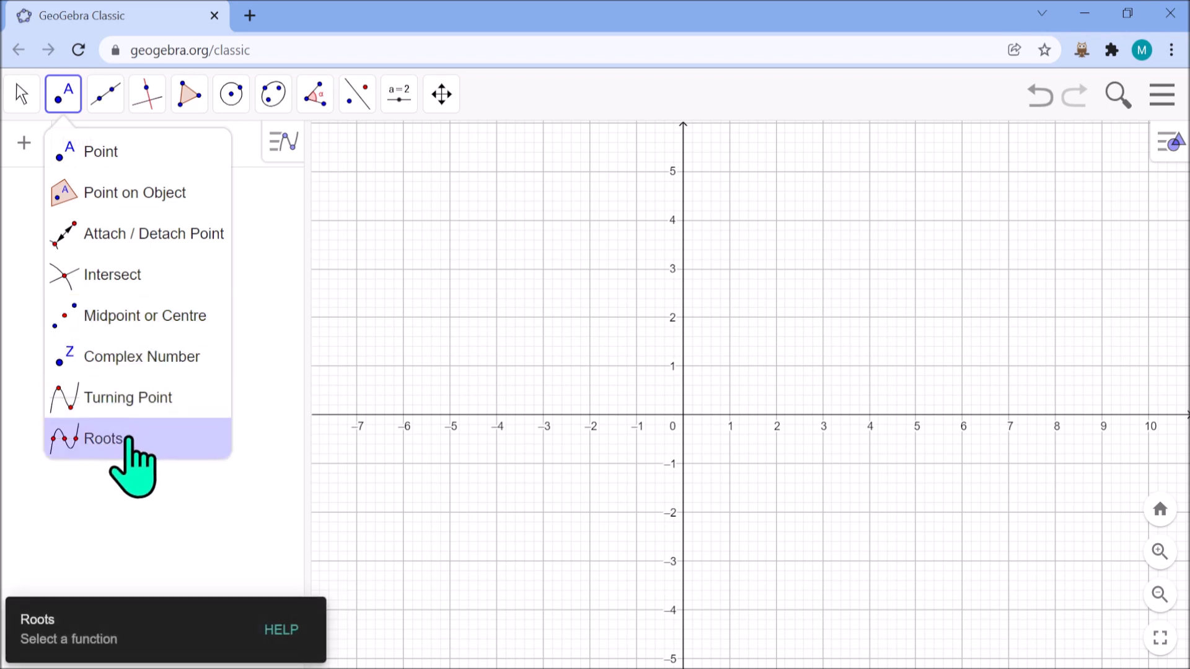
left_click(106, 151)
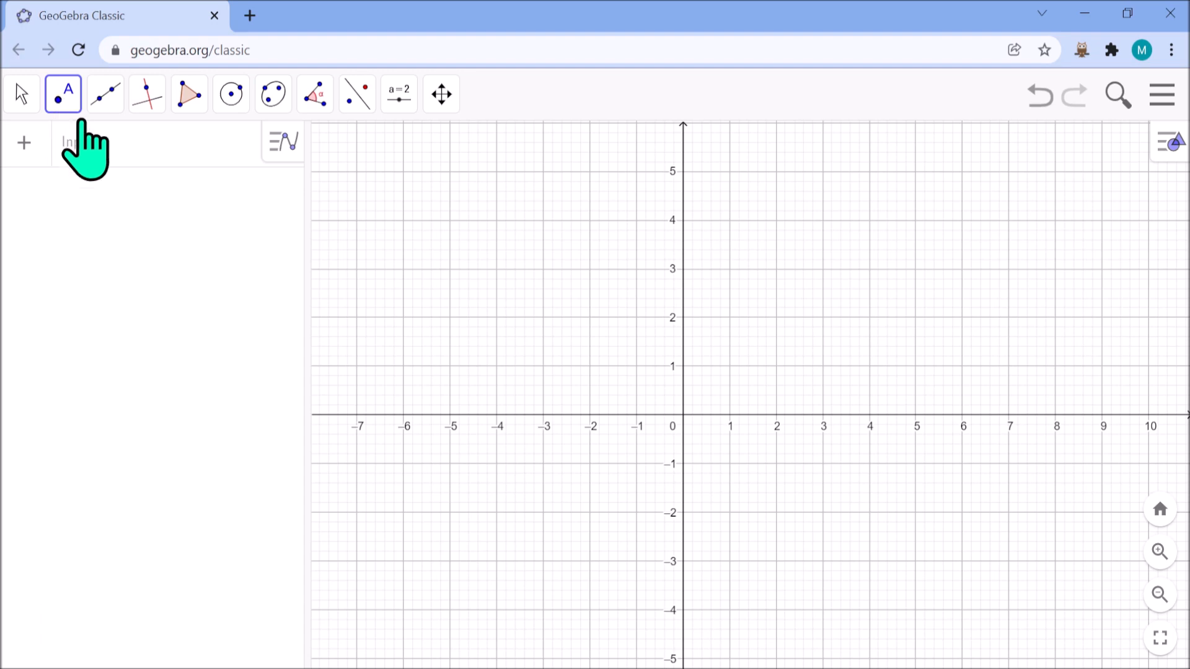
left_click(590, 317)
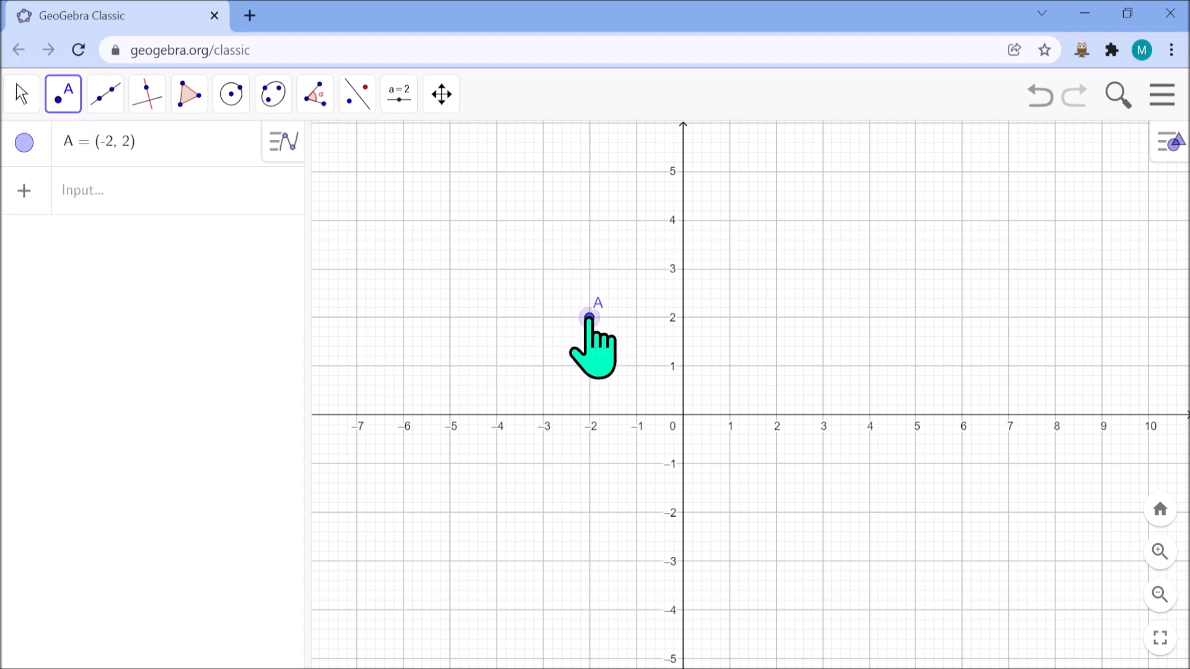
left_click(823, 318)
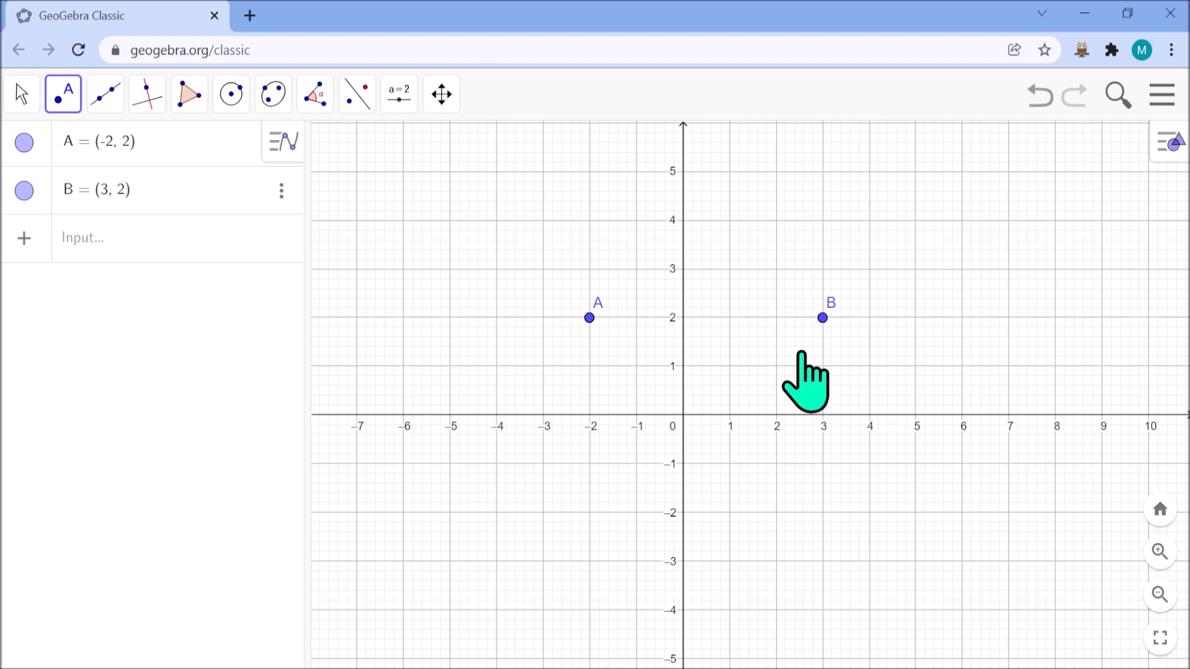
left_click(712, 415)
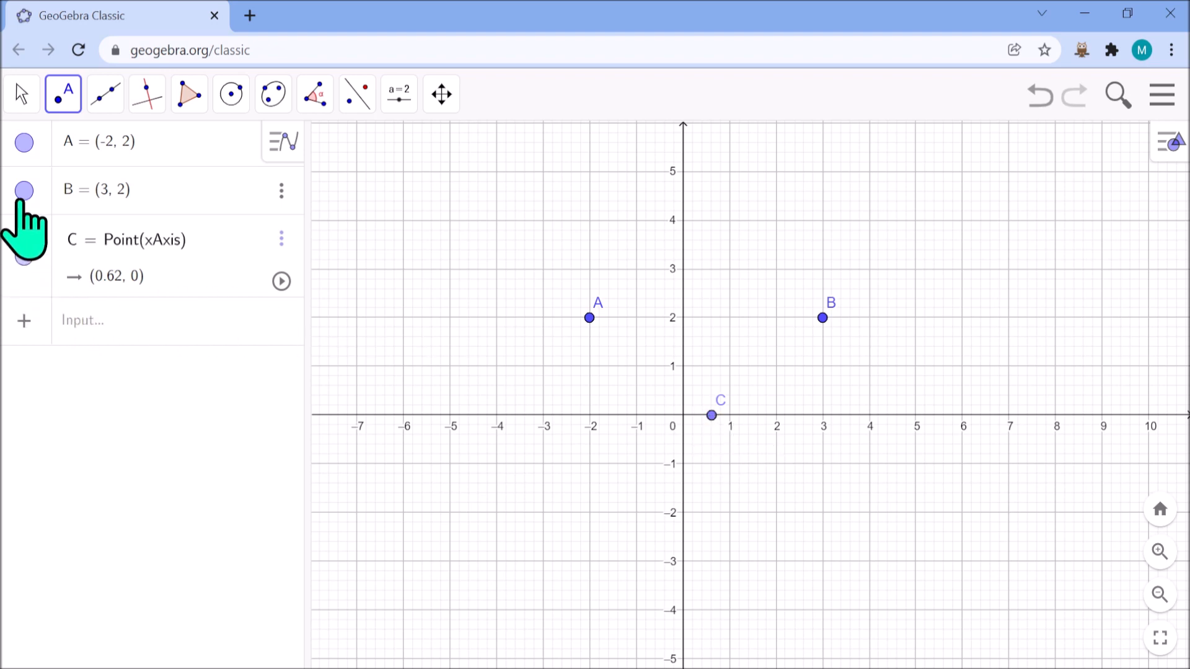
Step: Move point A to about (-3.58, 3.9), point B to about (-1.98, 3.44), and point C along the x-axis to about x = -0.74
left_click(28, 92)
left_click(62, 154)
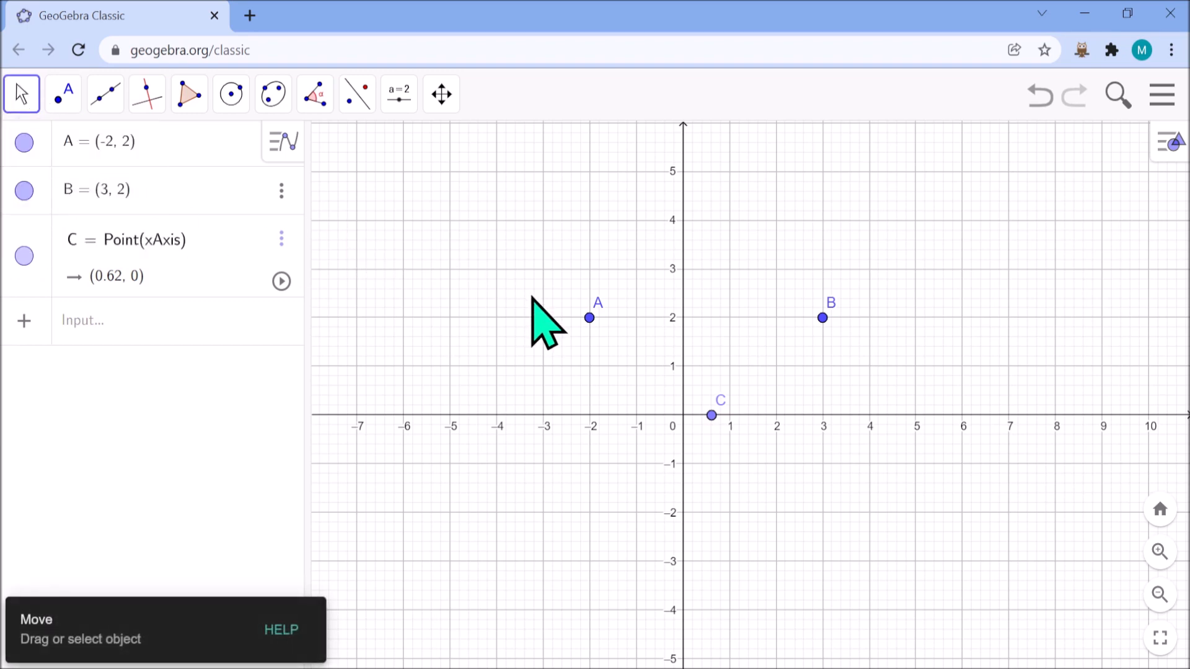
left_click_drag(593, 319, 516, 231)
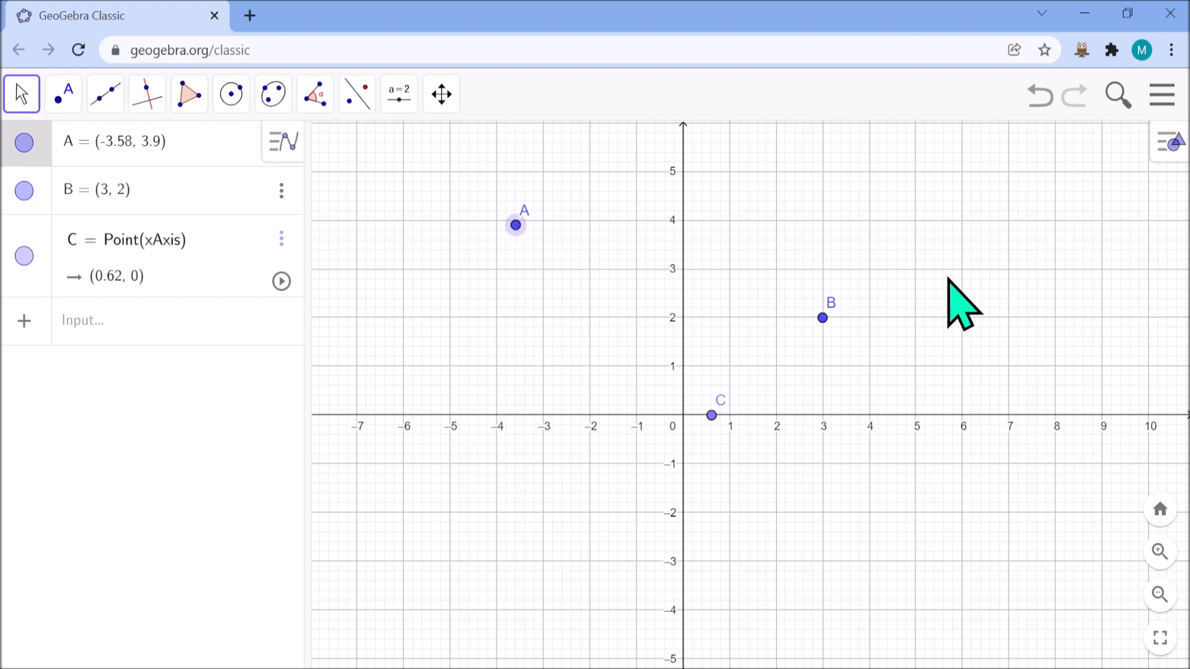
left_click_drag(822, 317, 590, 247)
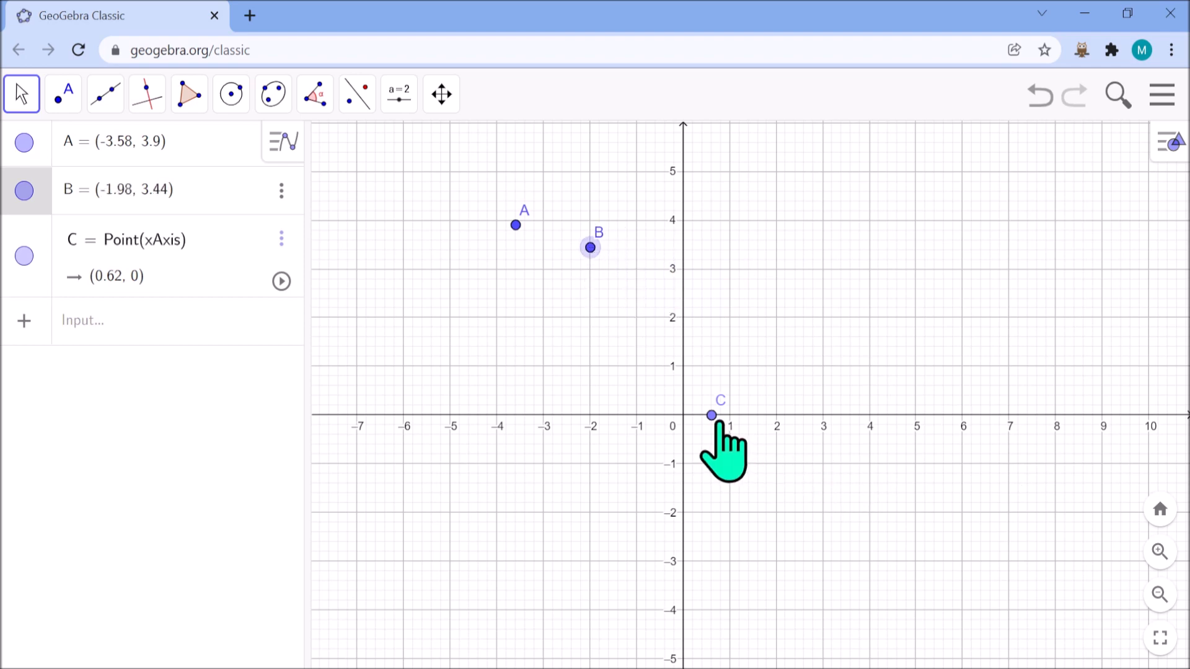
left_click_drag(711, 414, 650, 400)
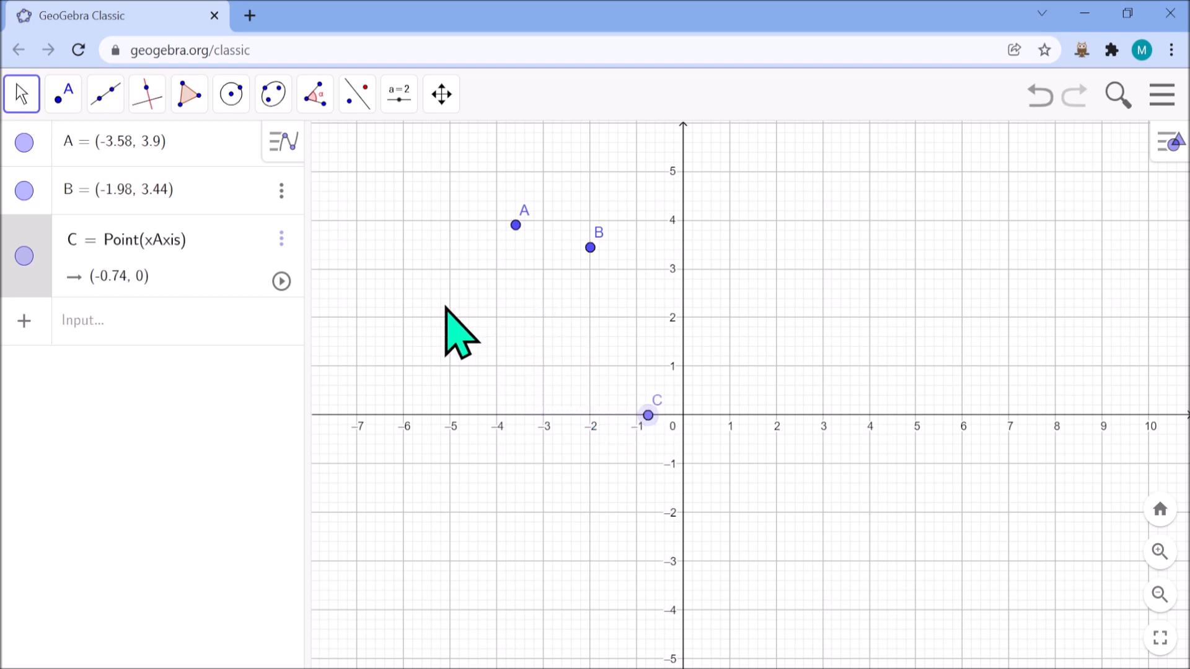
Step: Select points A, B and C together and delete them
left_click(190, 152)
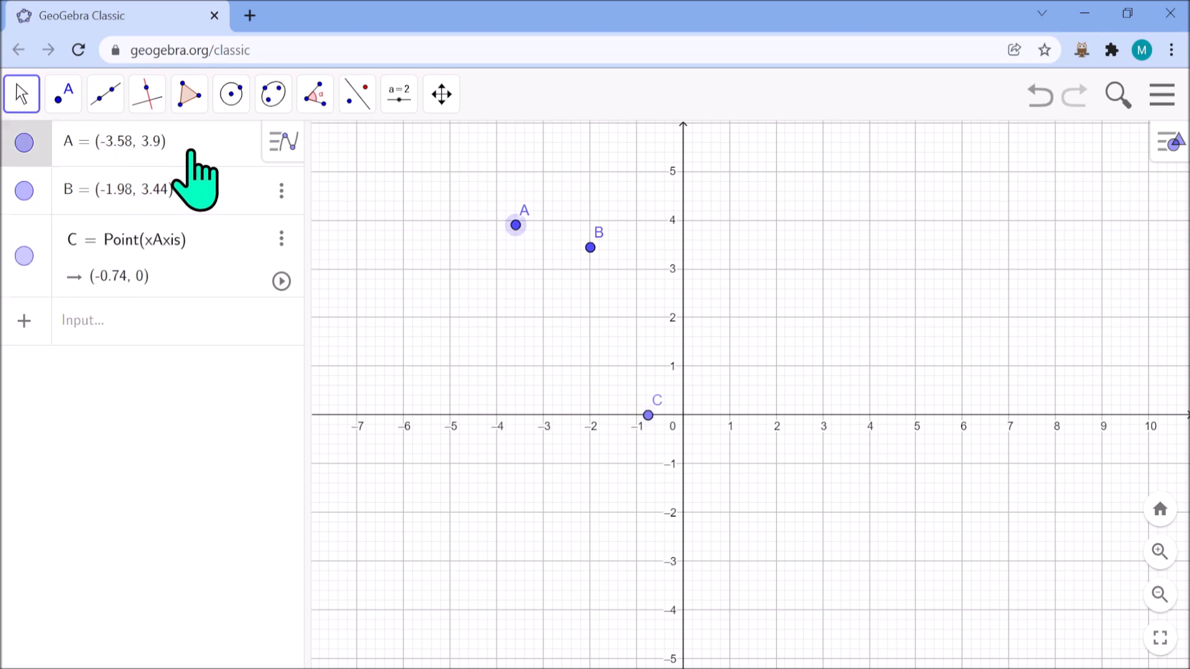
left_click(202, 273, "shift")
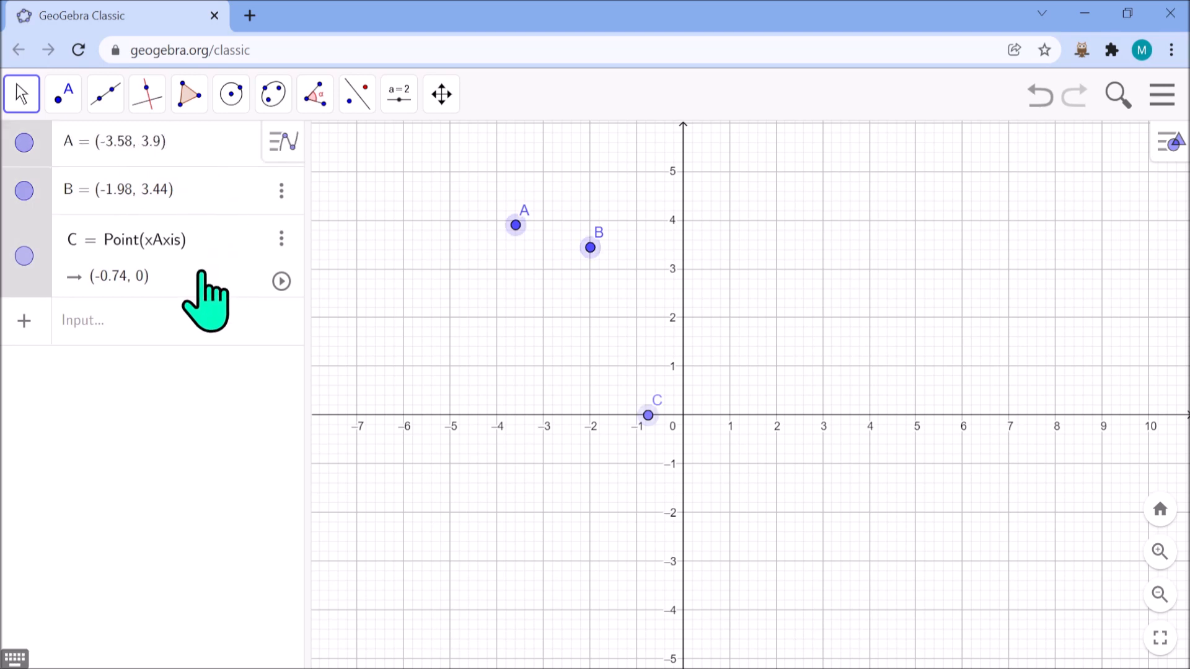
right_click(202, 274)
left_click(265, 476)
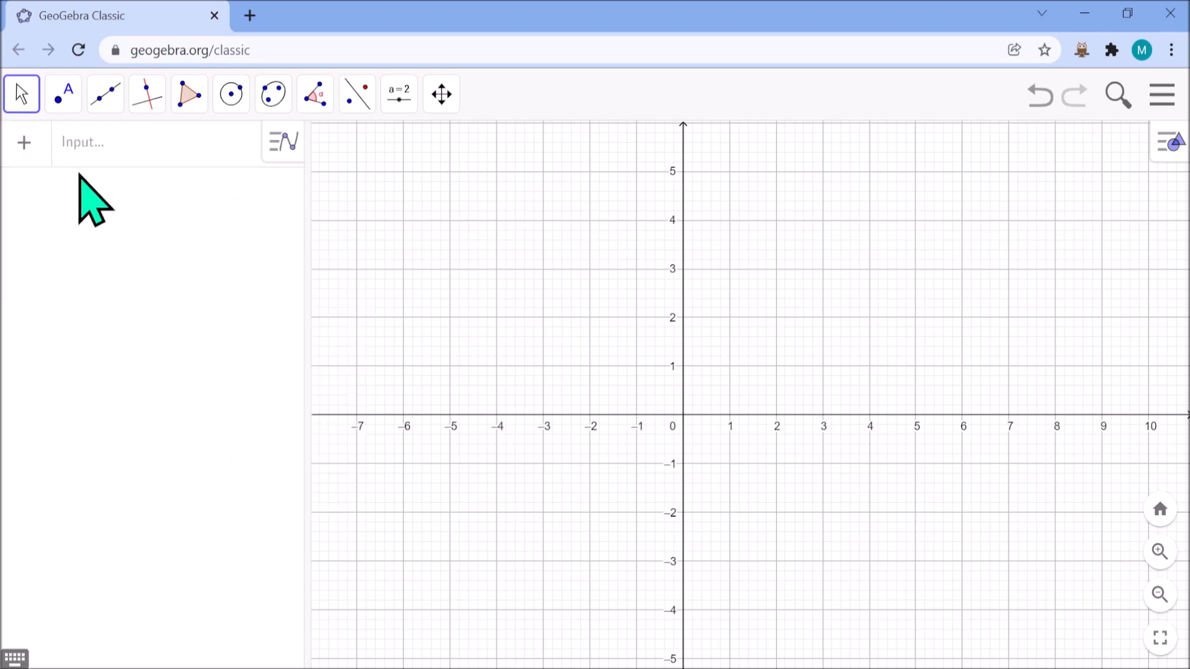
Step: Draw a triangle with the Polygon tool using vertices (2, 3), (1, 1) and (4, 1)
left_click(70, 107)
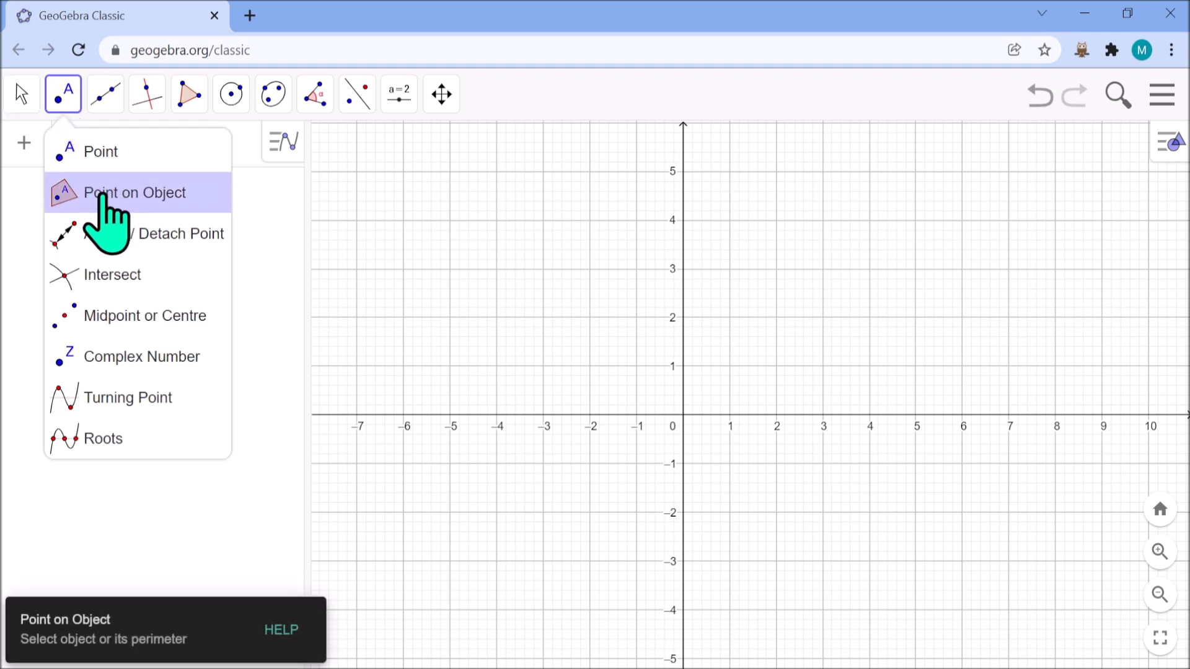
left_click(184, 95)
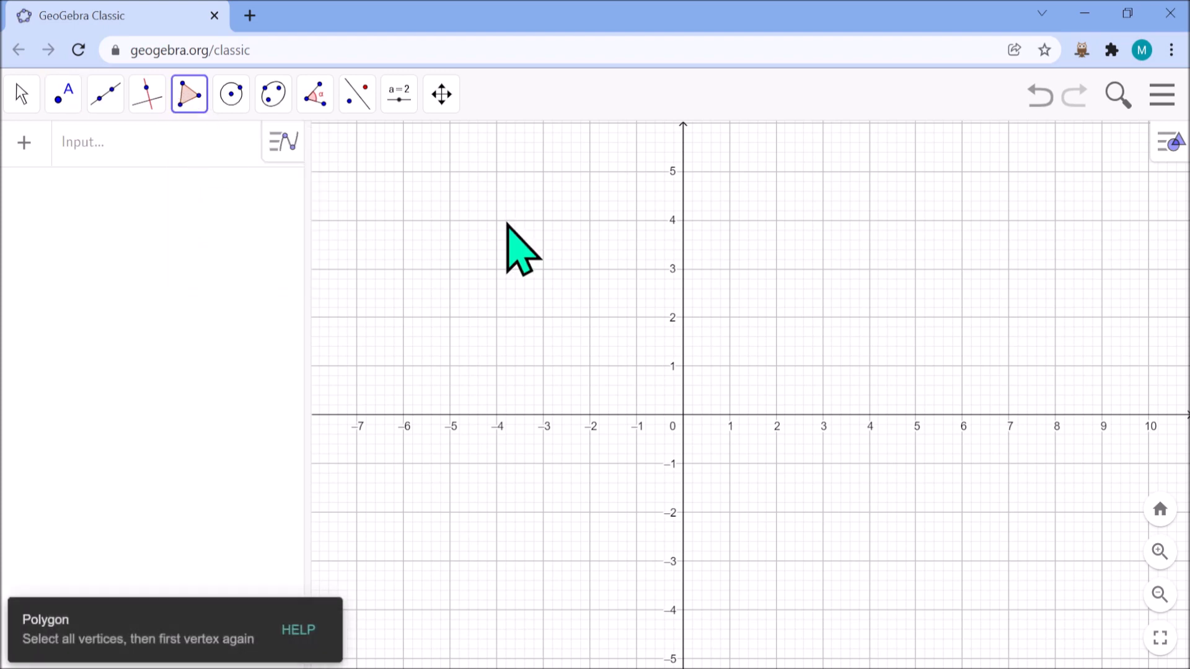
left_click(776, 268)
left_click(730, 367)
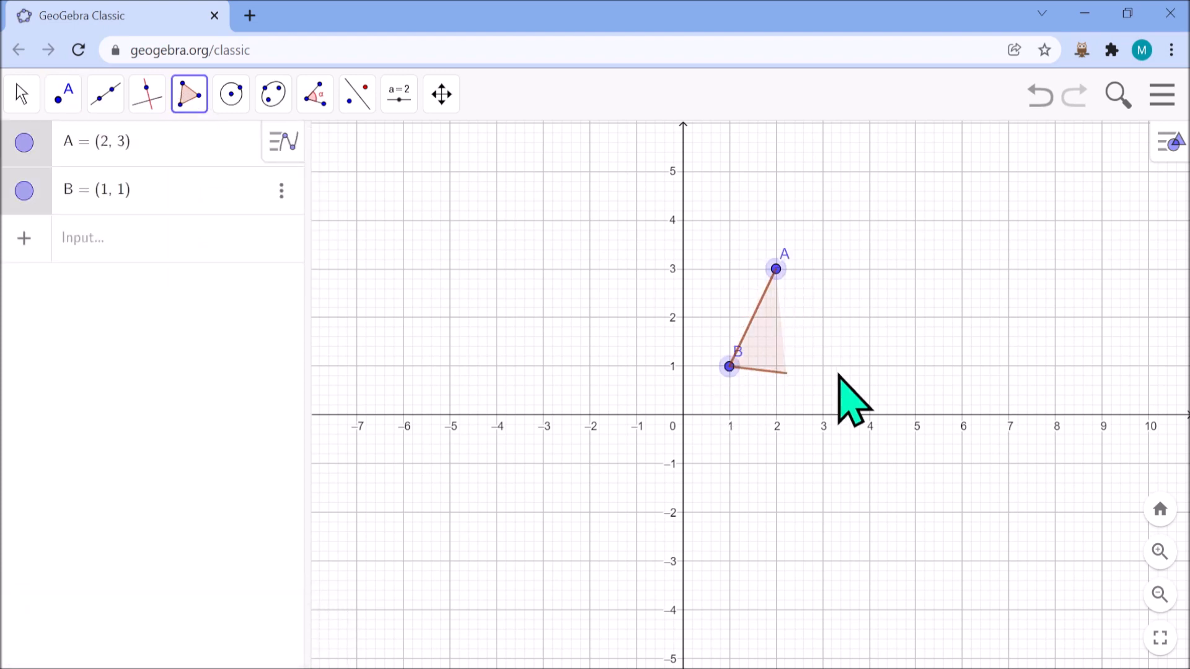
left_click(870, 367)
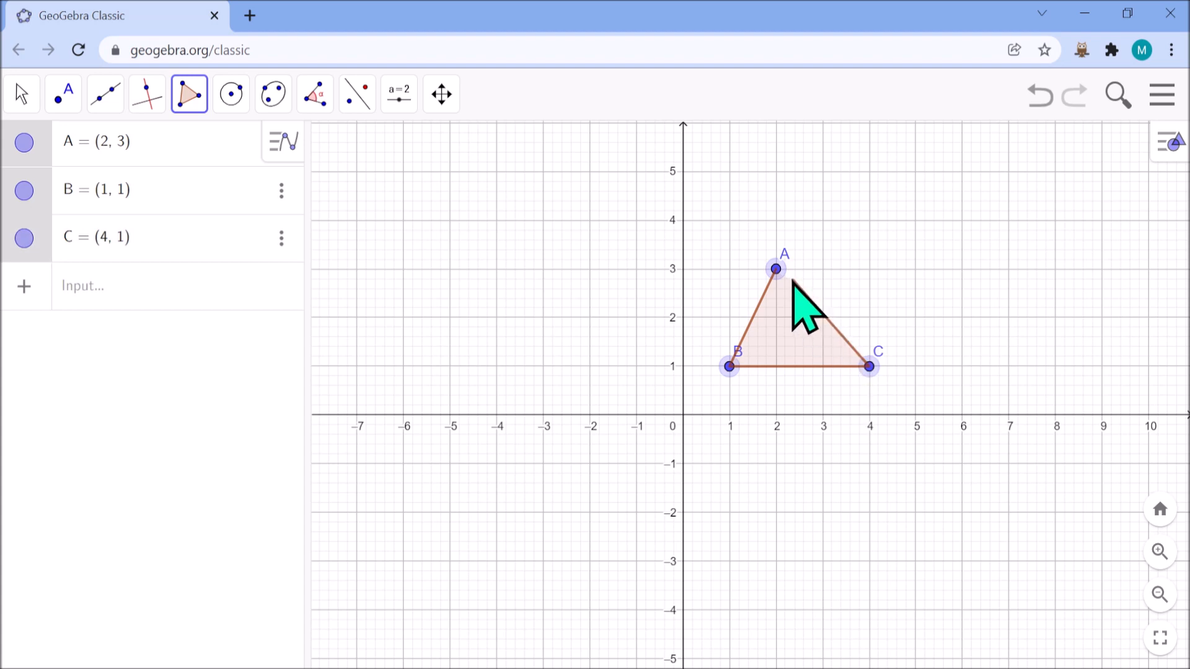
left_click(776, 269)
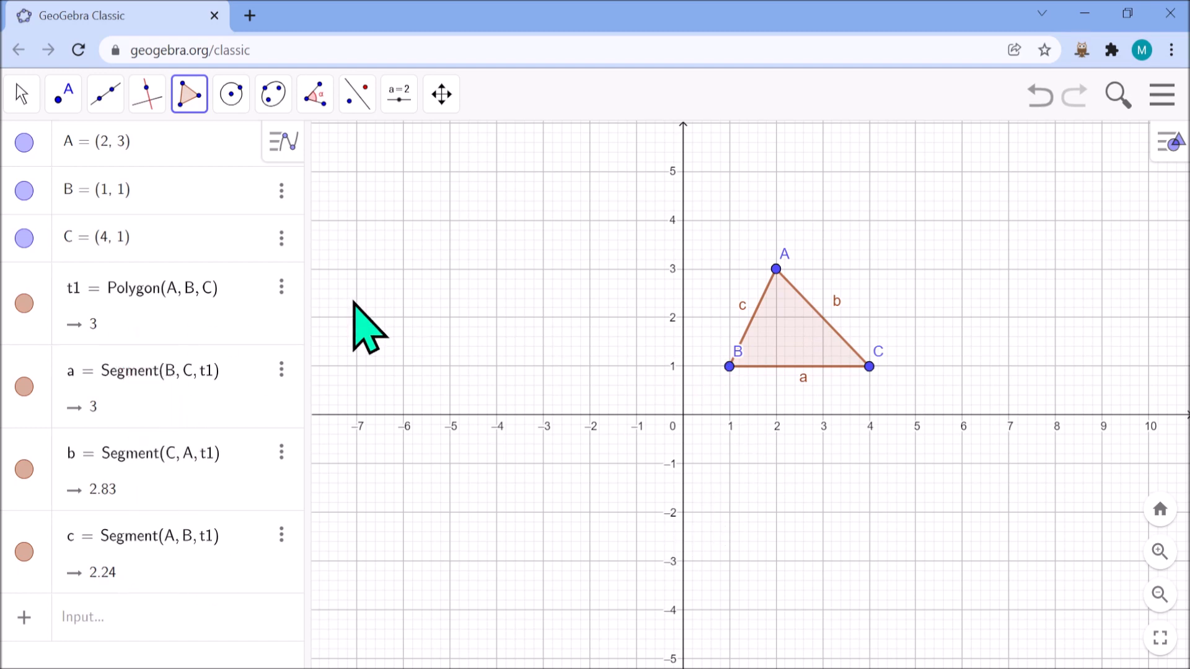
Step: Place a Point on Object inside the triangle at about (2.26, 2.02) and move it to about (2.94, 1.34)
left_click(68, 109)
left_click(119, 194)
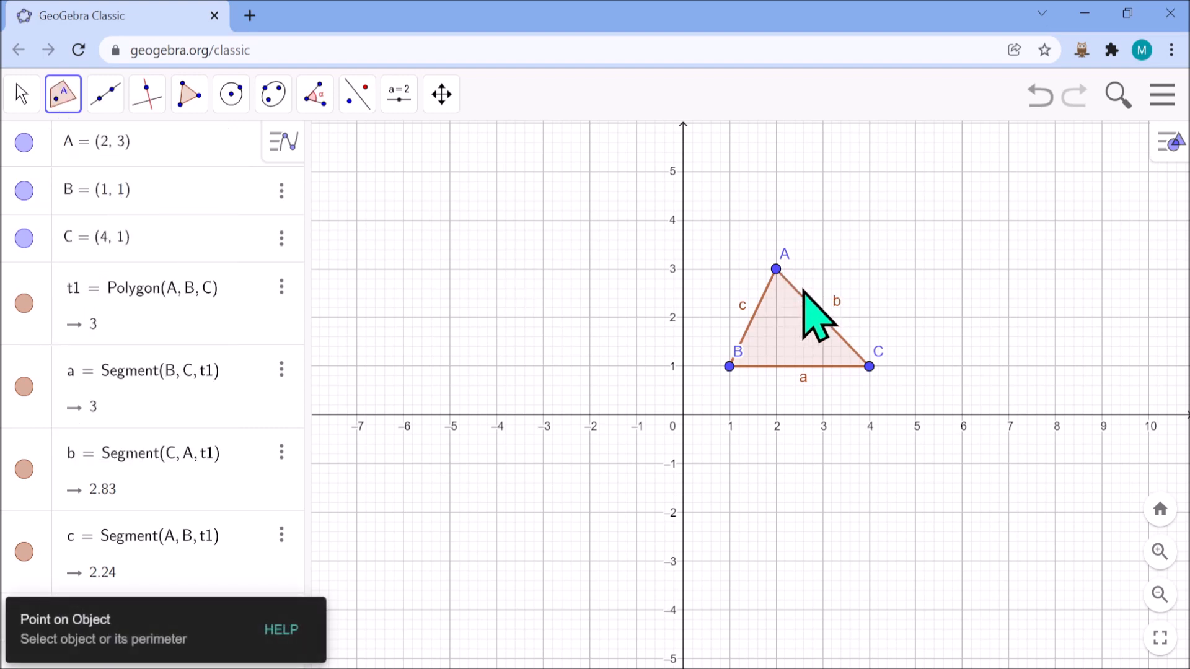
left_click(787, 316)
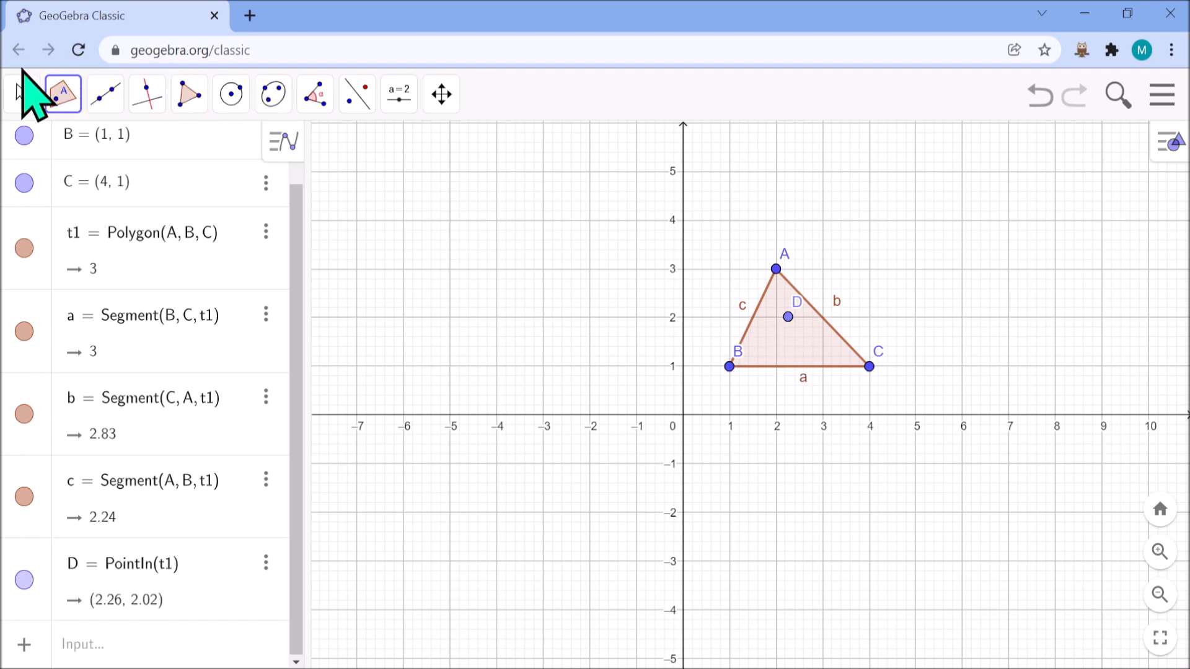
left_click(20, 89)
left_click(45, 150)
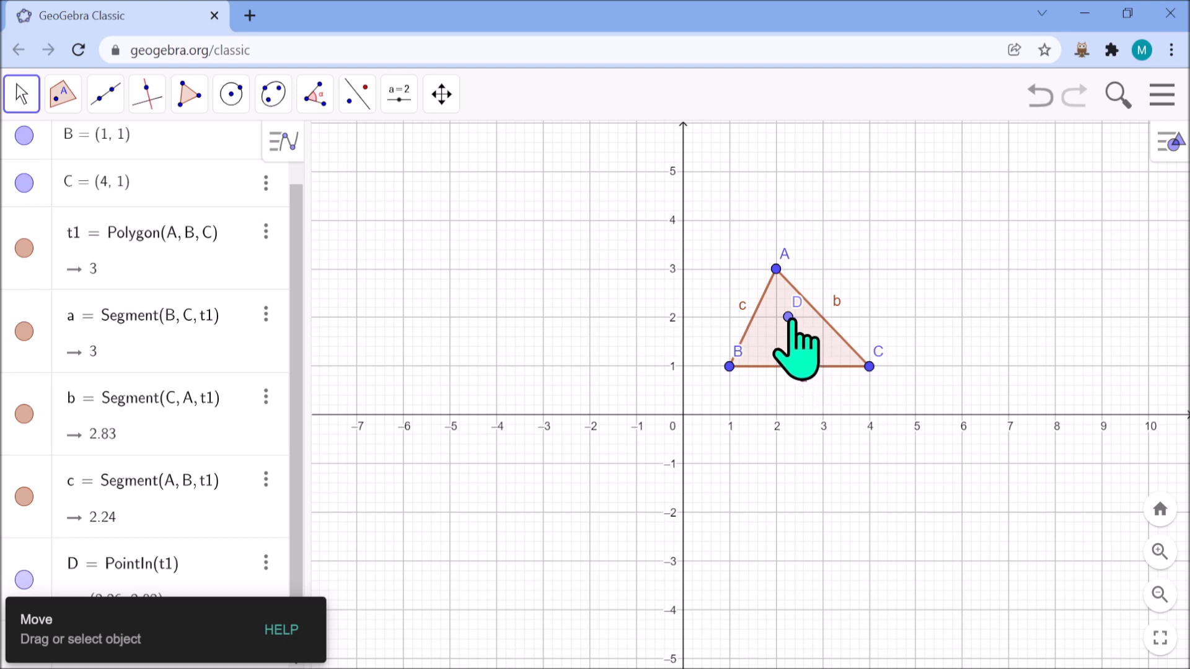
left_click_drag(787, 317, 818, 349)
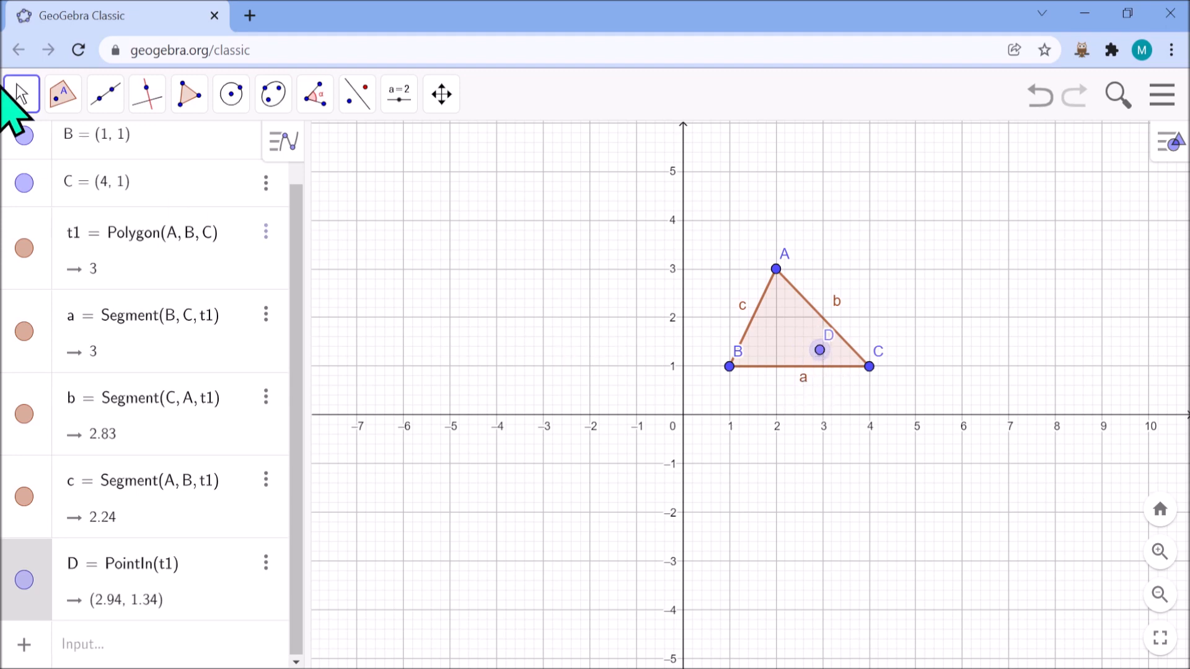
Step: Detach point D from the triangle and move it outside to about (4.46, 3.14)
scroll(62, 301, "up", 2)
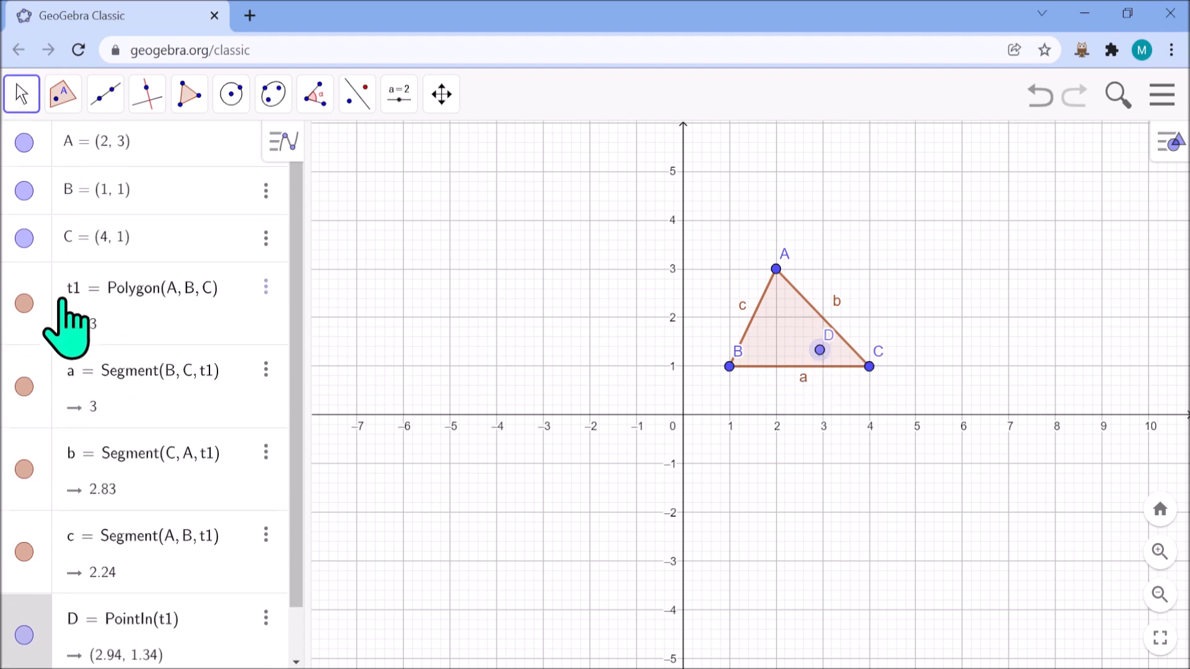
left_click(43, 140)
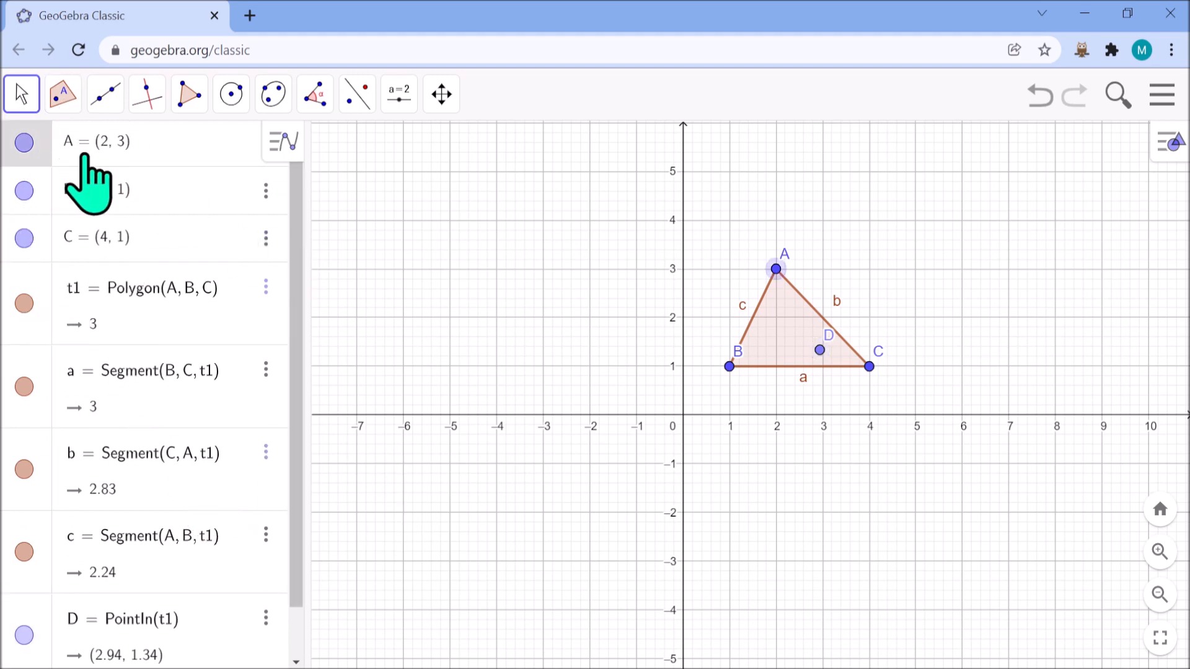
left_click(71, 106)
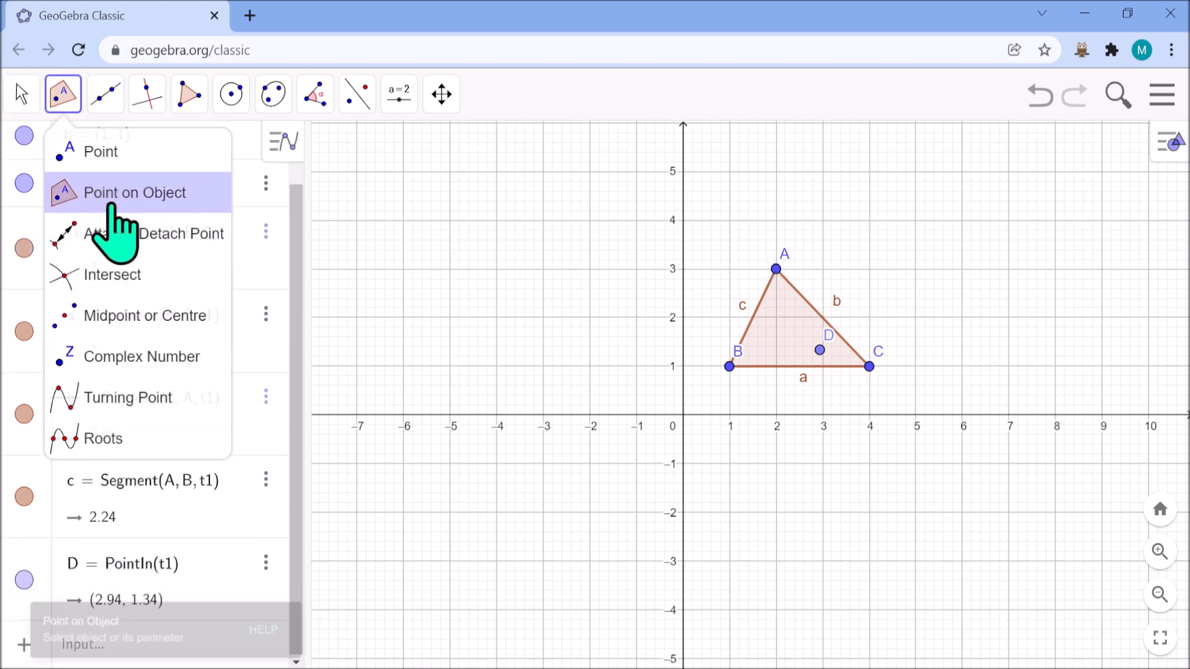
left_click(116, 233)
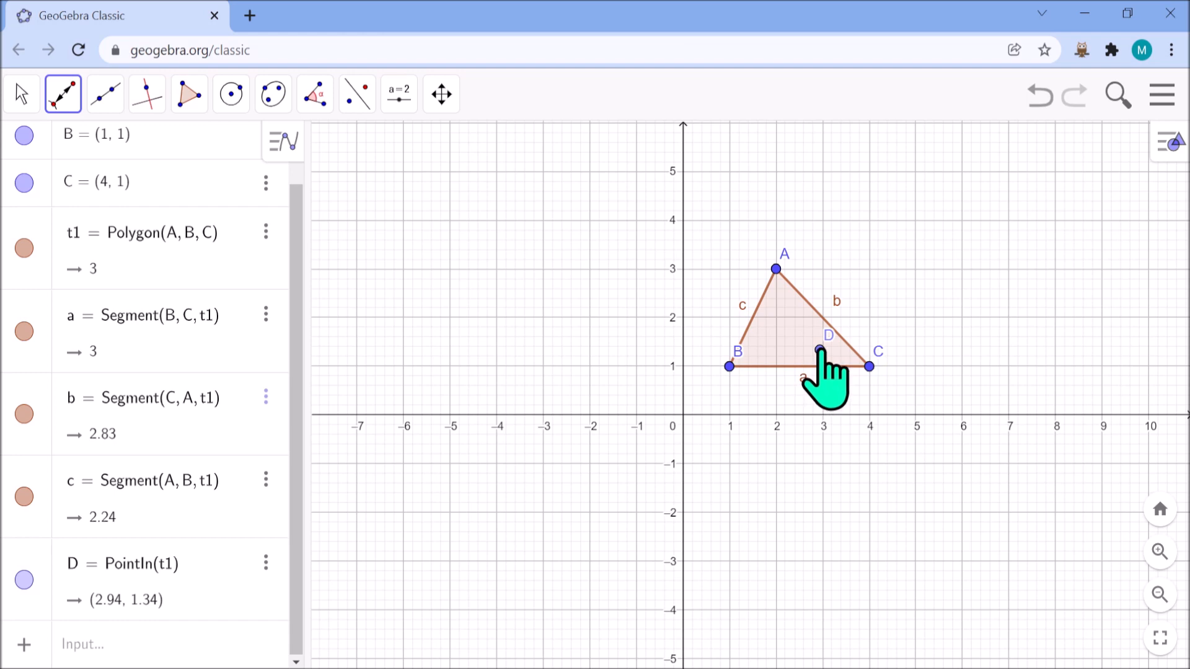
left_click(819, 350)
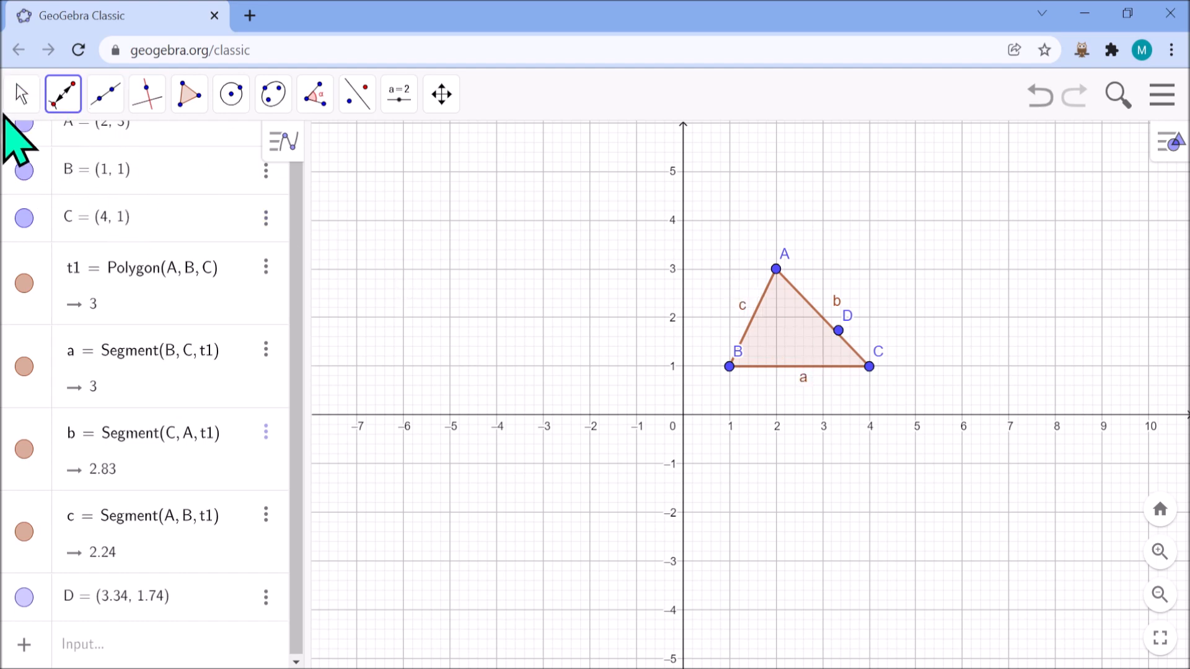
left_click(21, 96)
left_click(74, 153)
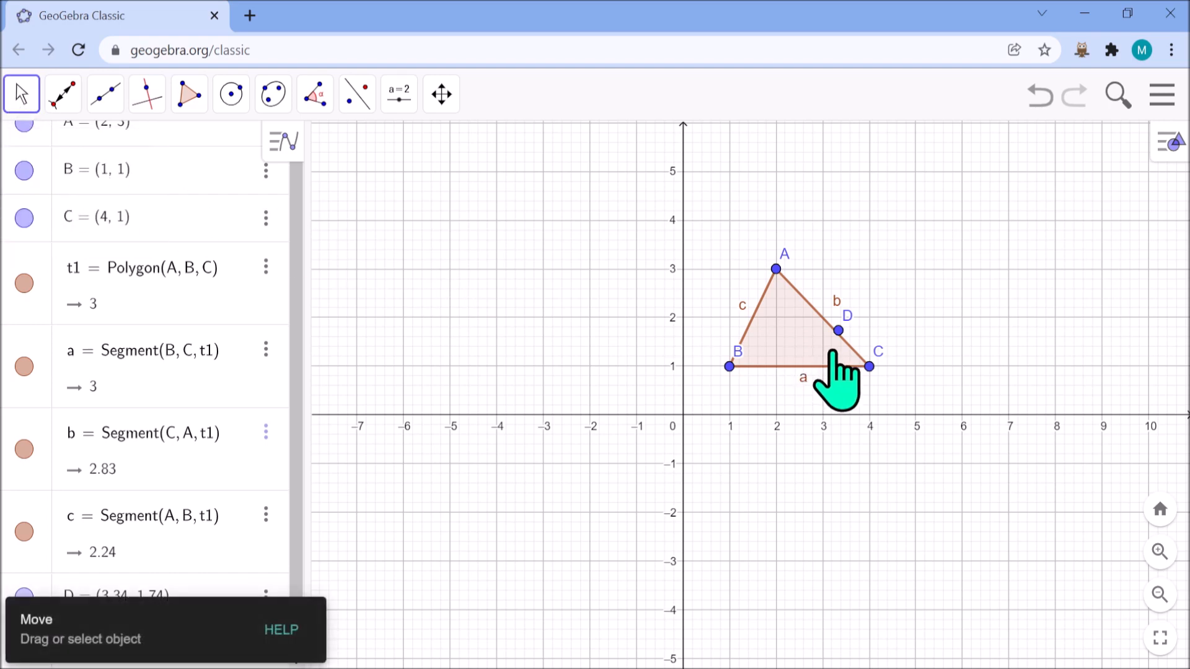
left_click_drag(837, 331, 890, 262)
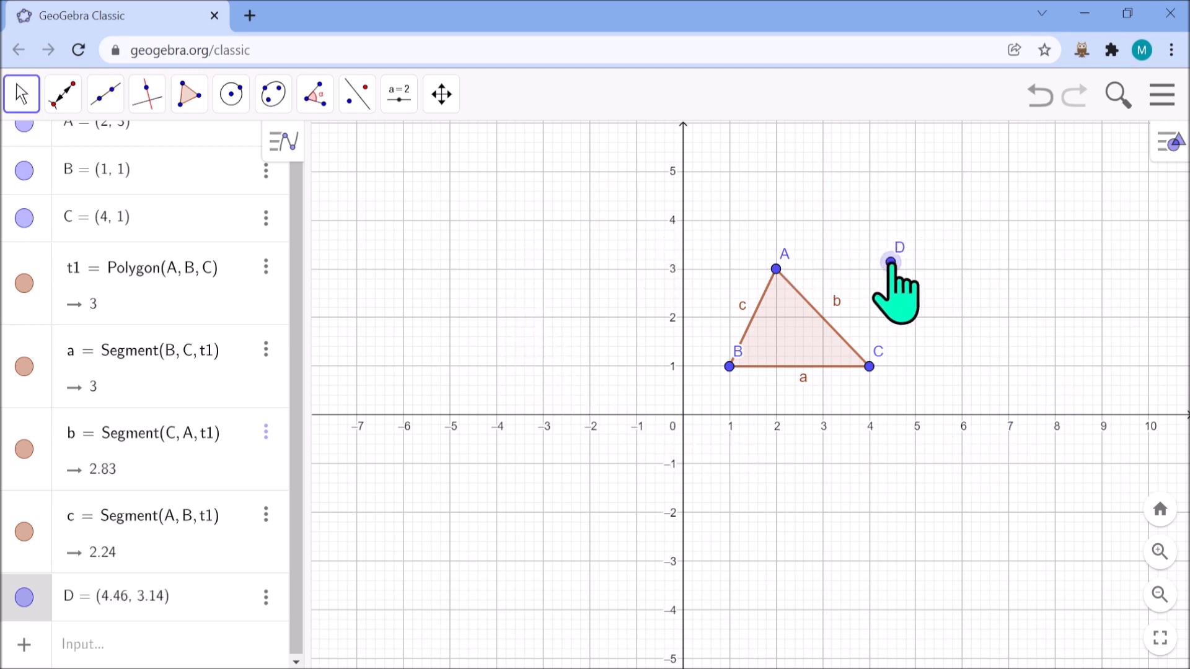
Step: Attach the free point D to the triangle's interior at about (2, 2.34)
left_click(70, 90)
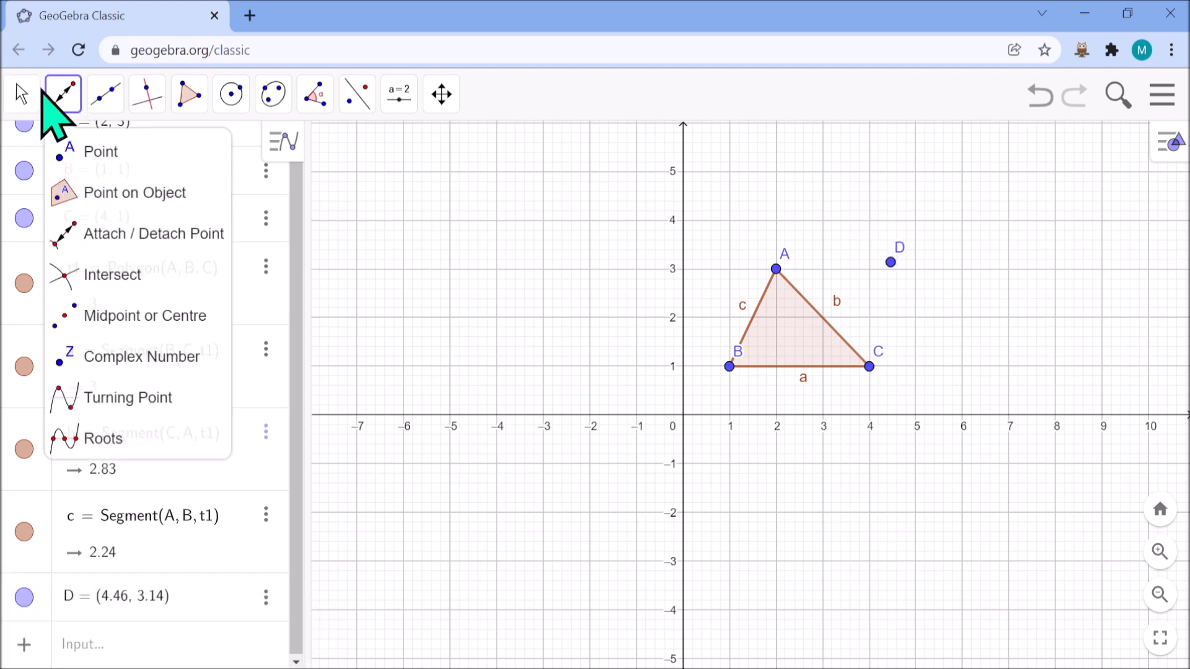
left_click(62, 91)
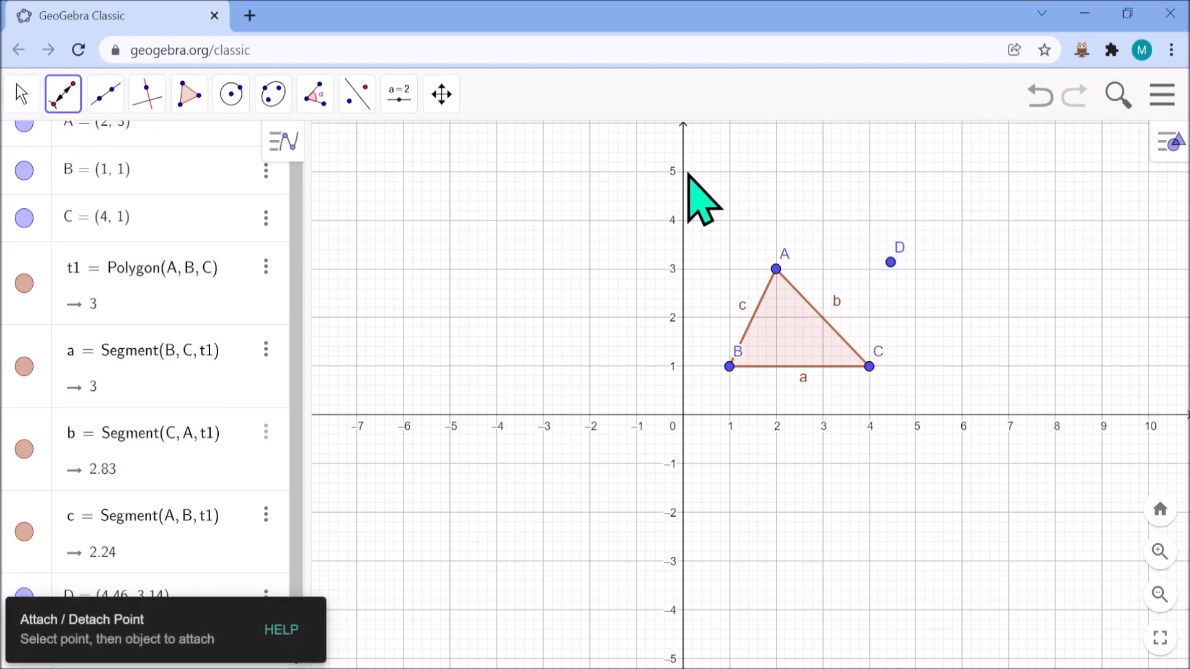
left_click(891, 262)
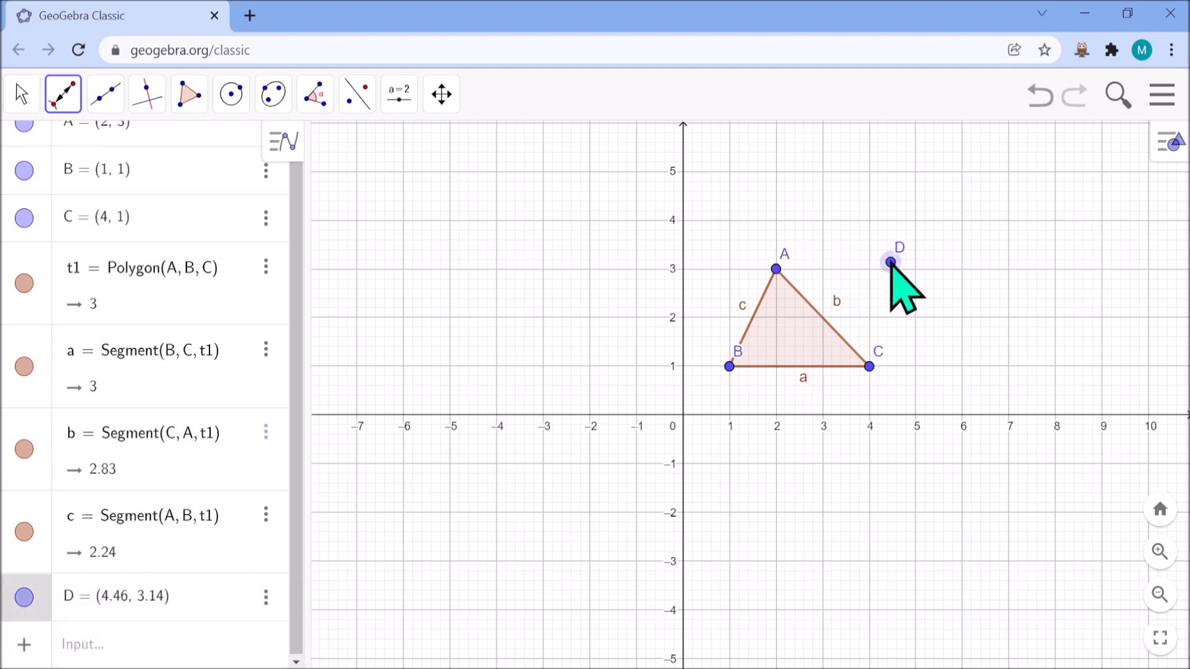
left_click(776, 302)
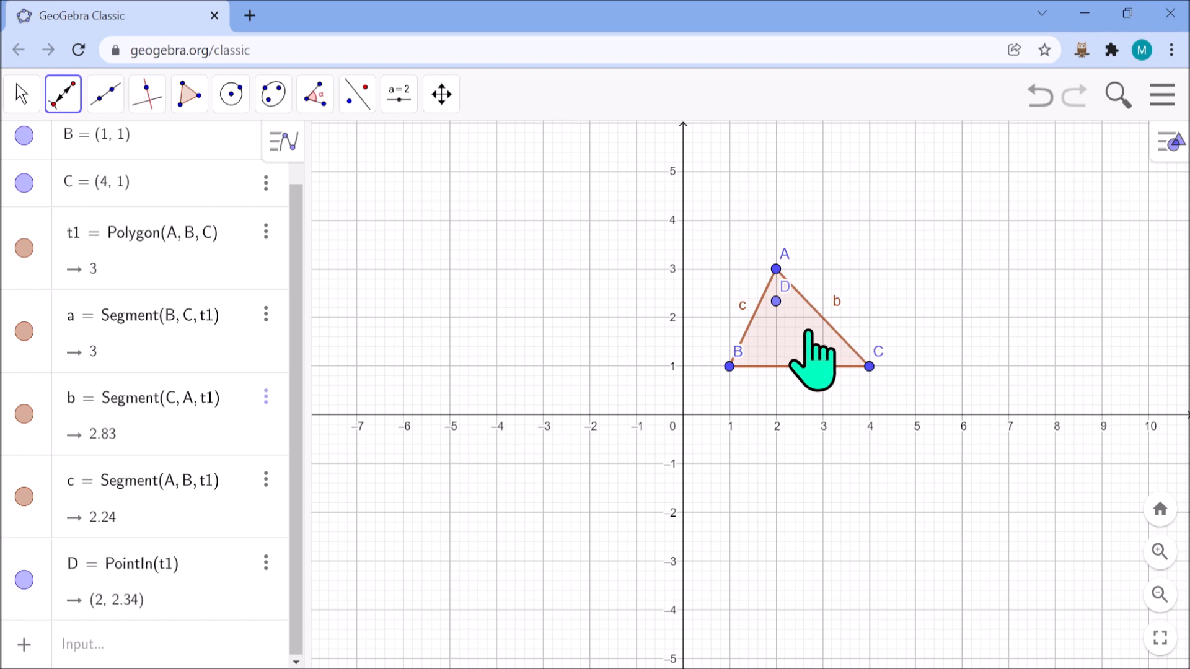
Step: Select every object in the construction and delete the triangle together with all its points
left_click(73, 109)
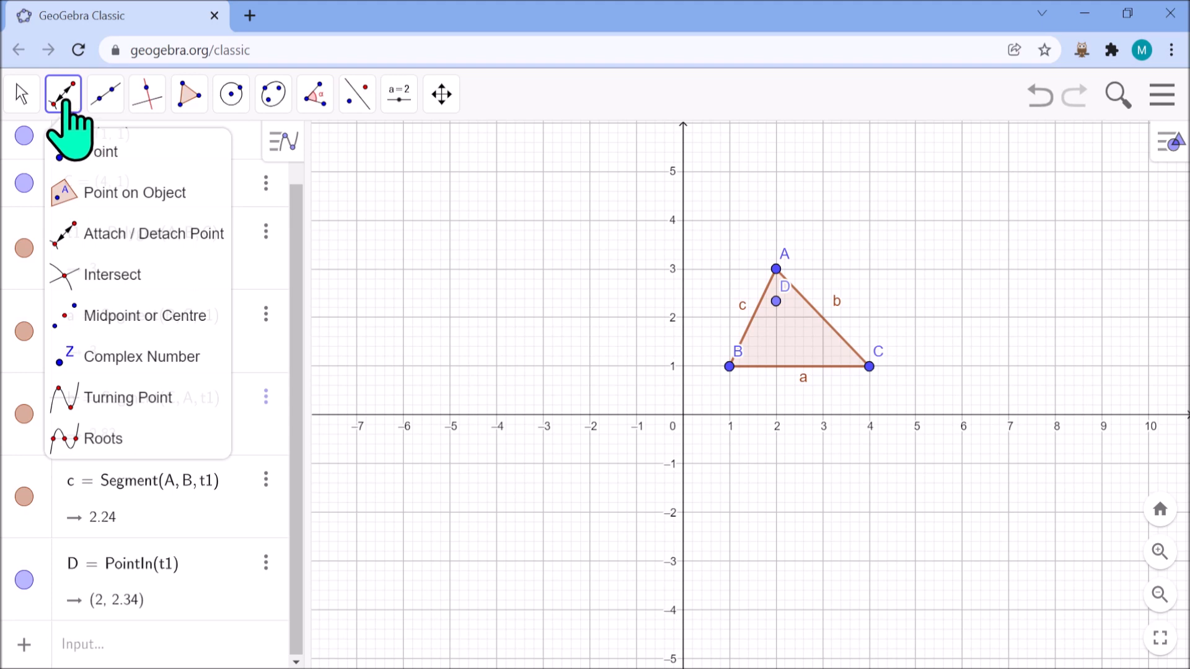
left_click(22, 94)
left_click(22, 95)
scroll(77, 171, "up", 2)
scroll(66, 297, "down", 2)
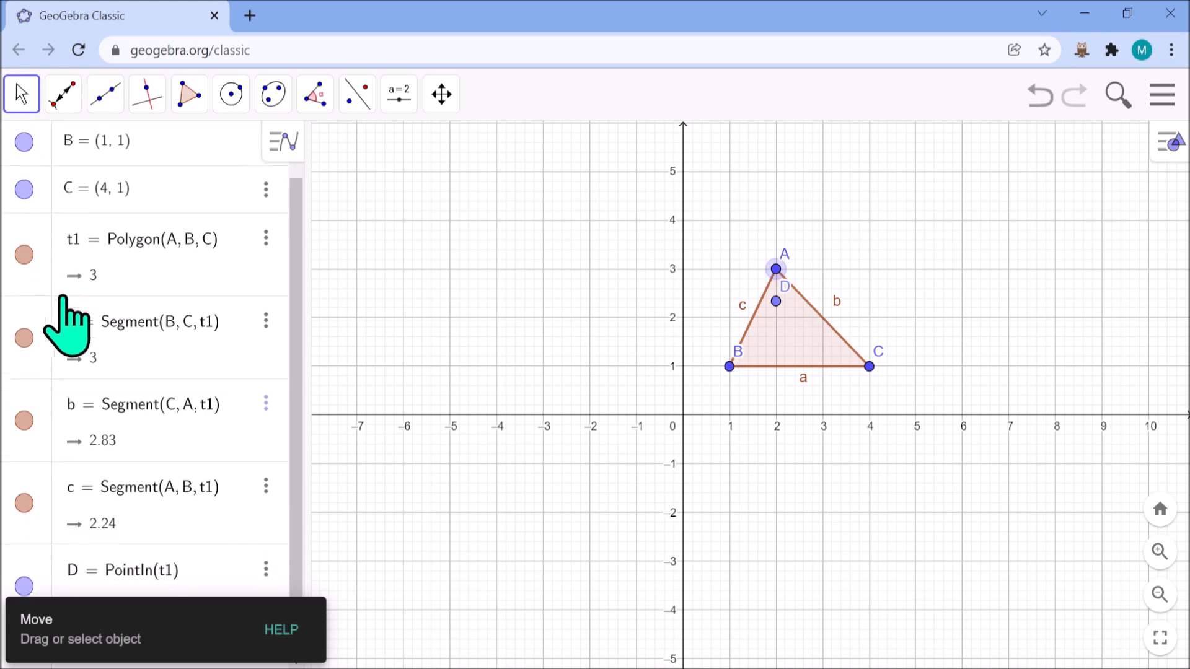
key("ctrl+a")
right_click(43, 560)
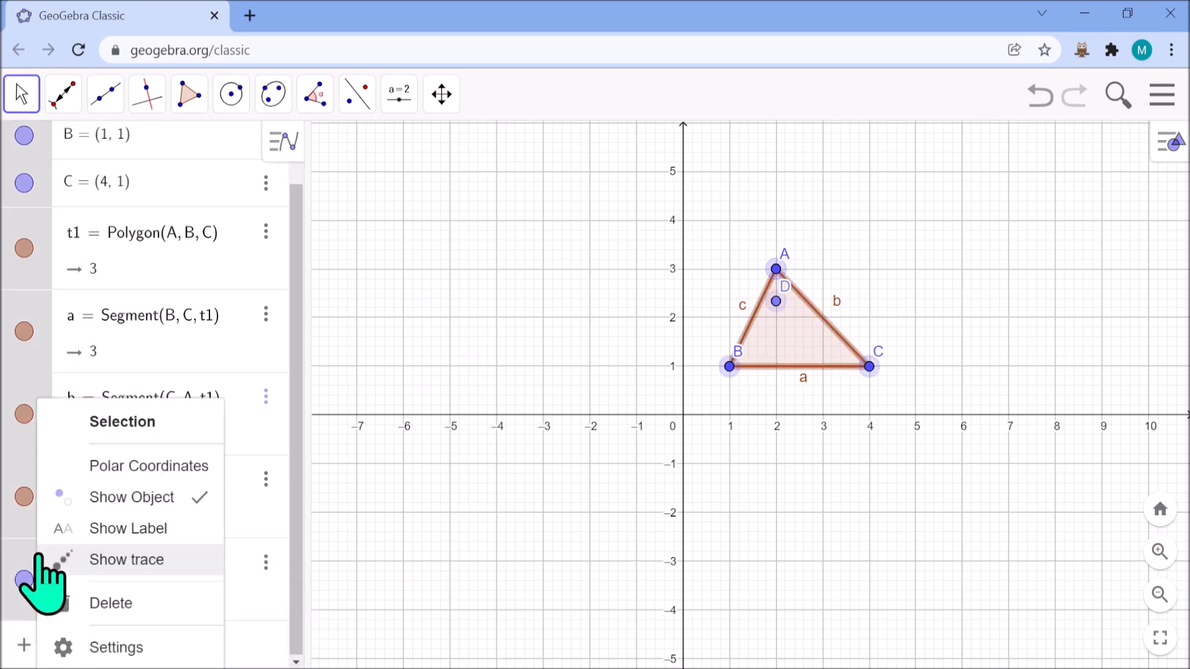
left_click(102, 603)
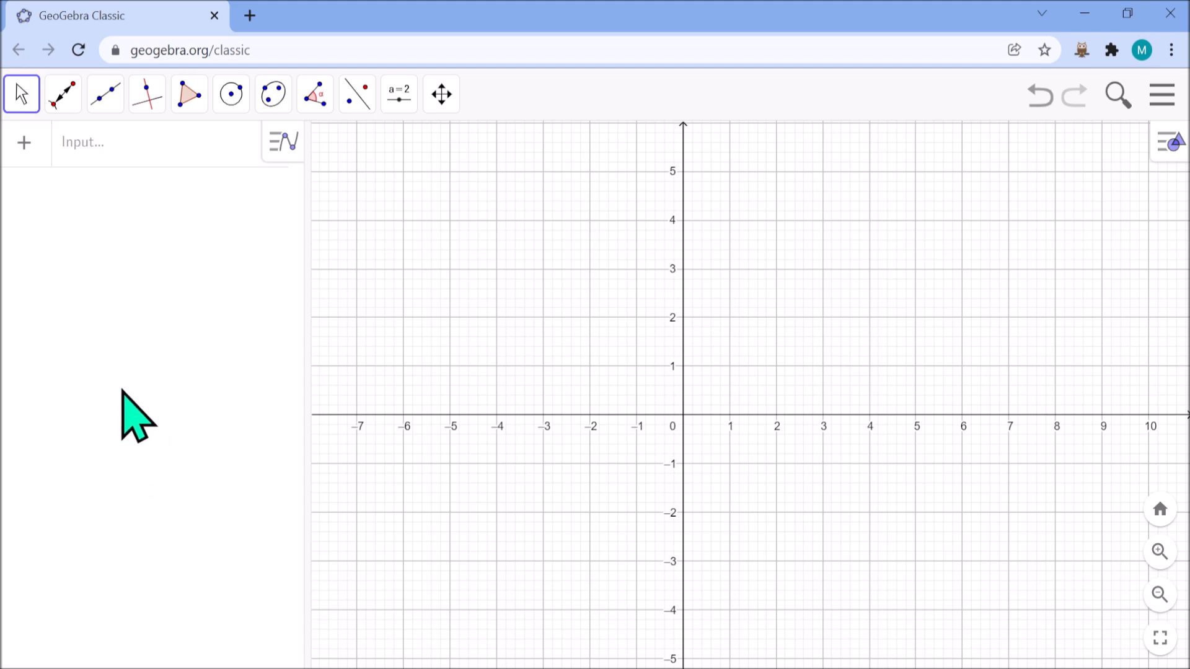
Step: Draw two crossing lines, one through about (-3.26, 3.88) and (3, -1.62), the other through about (4.28, 4.42) and (-4.62, -3.7)
left_click(105, 96)
left_click(230, 152)
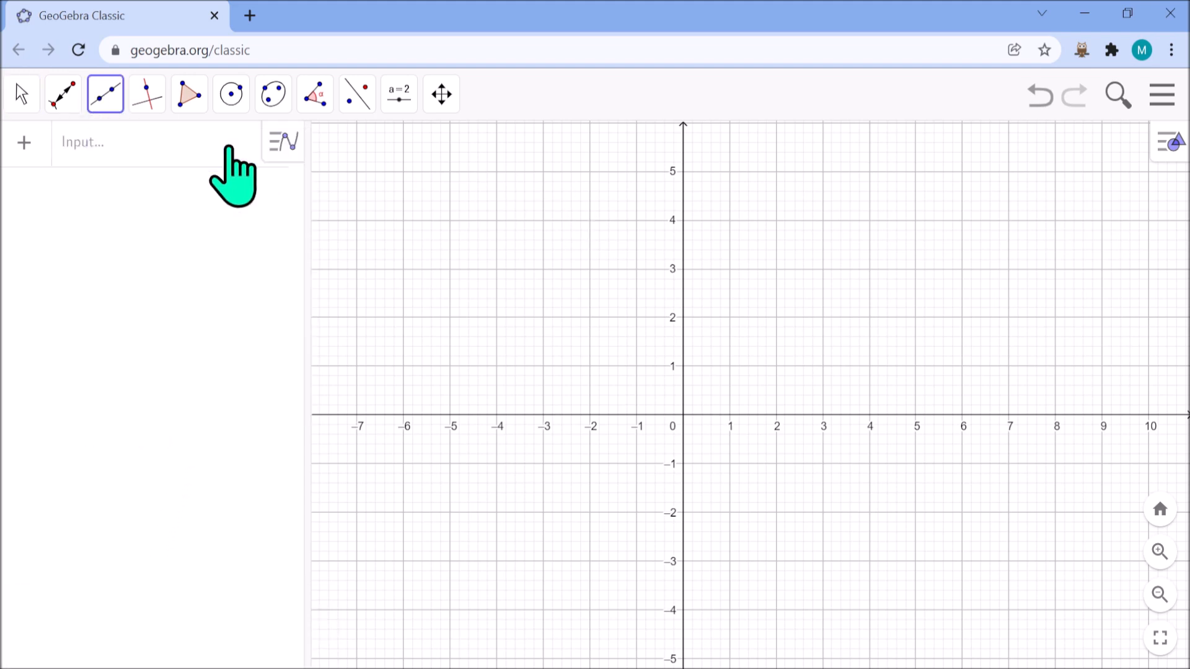
left_click(531, 225)
left_click(822, 494)
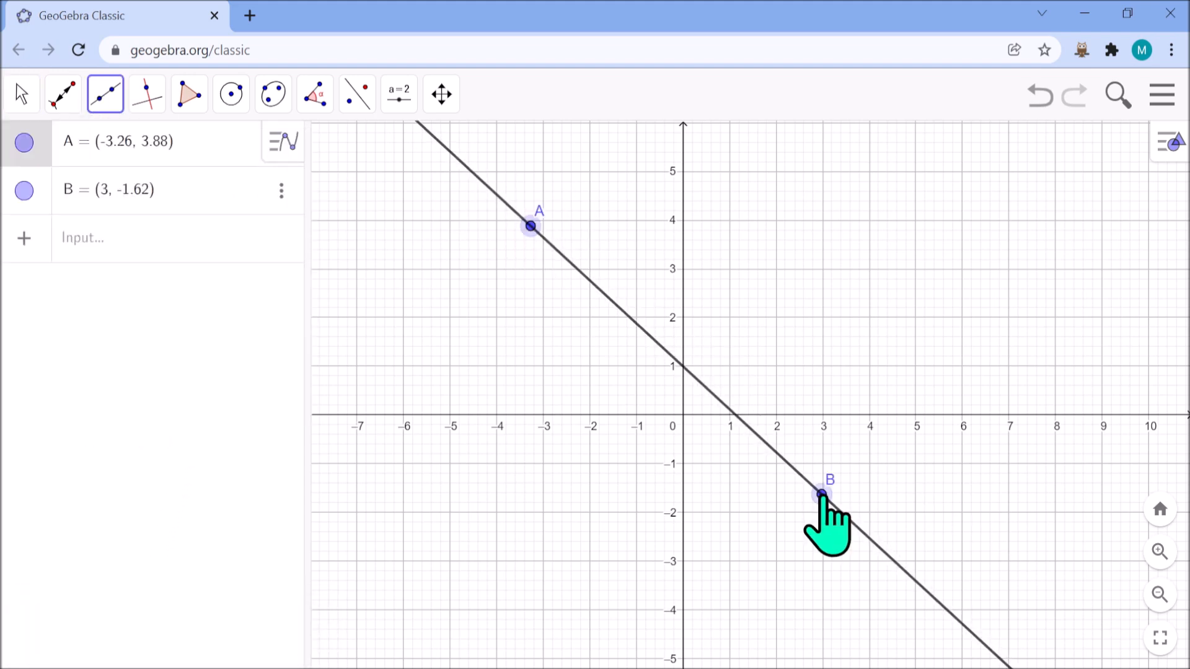
left_click(881, 199)
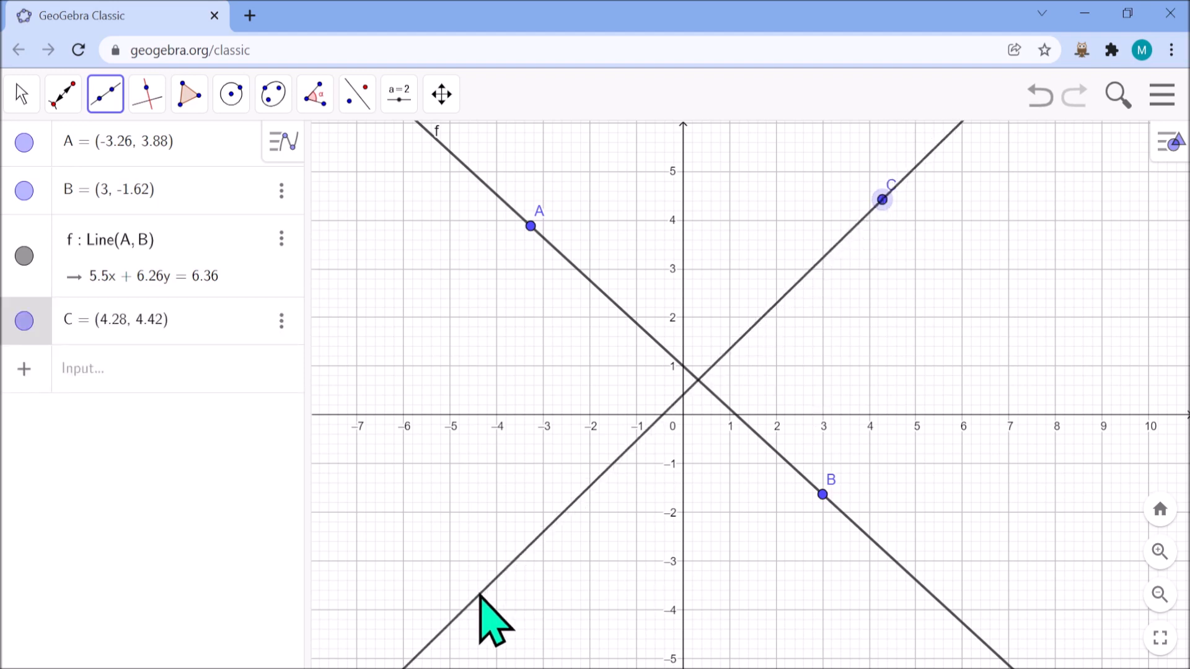
left_click(467, 595)
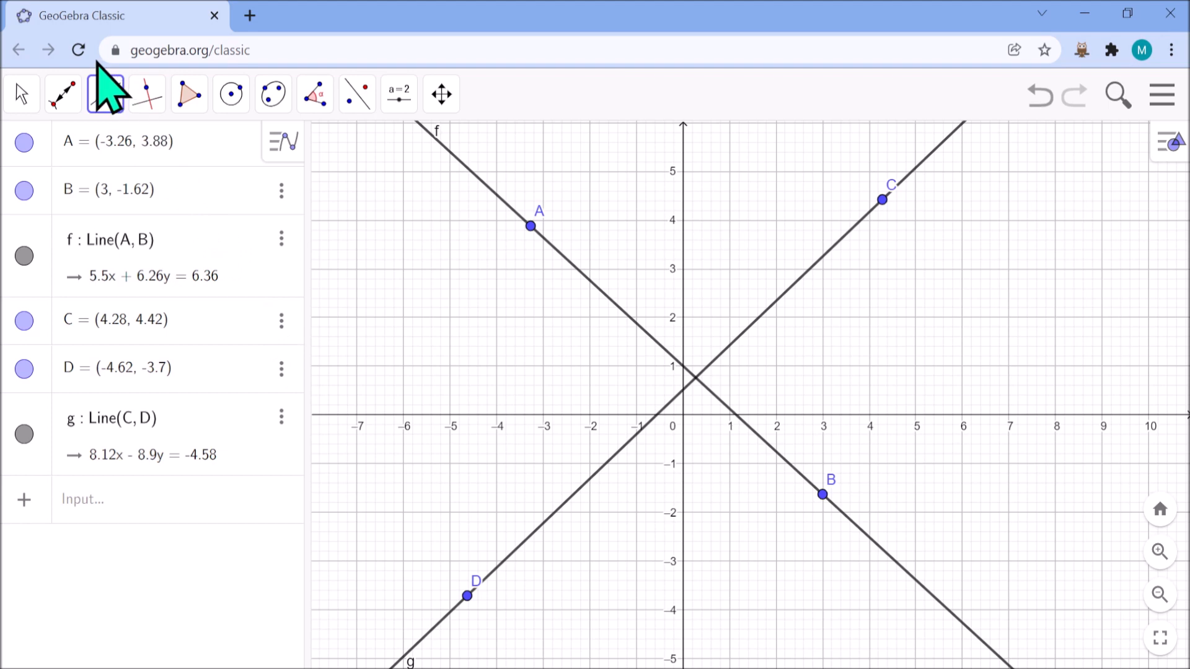
Step: Construct the intersection point of lines f and g with the Intersect tool and shift its label beside the point
left_click(73, 99)
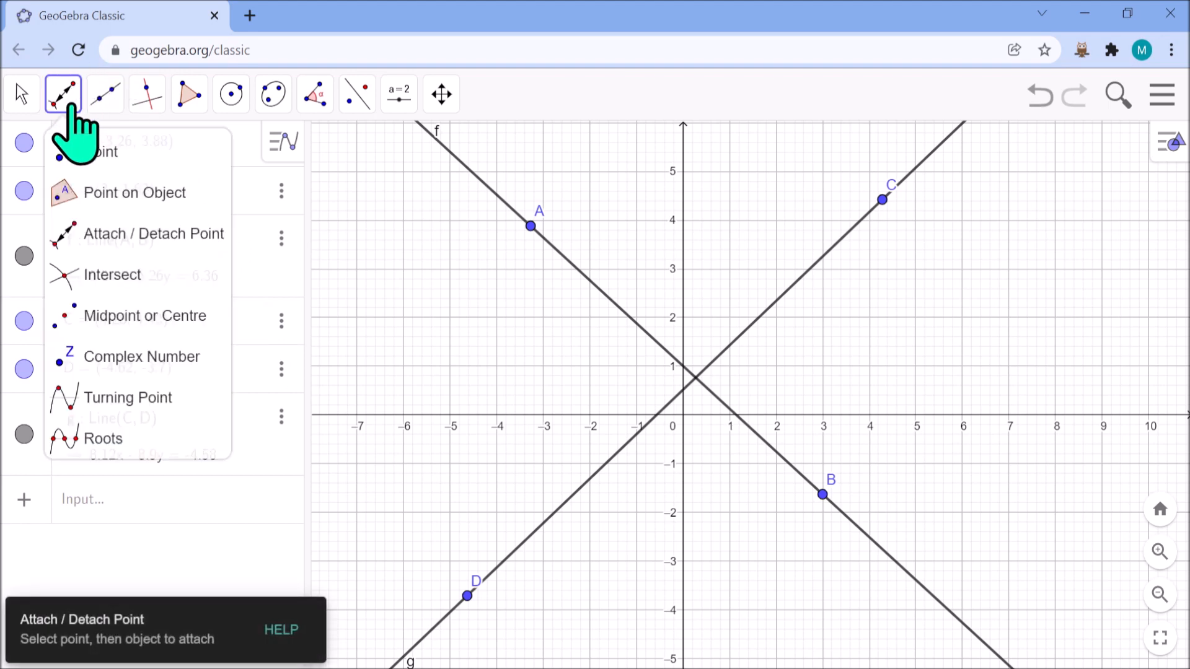
left_click(109, 275)
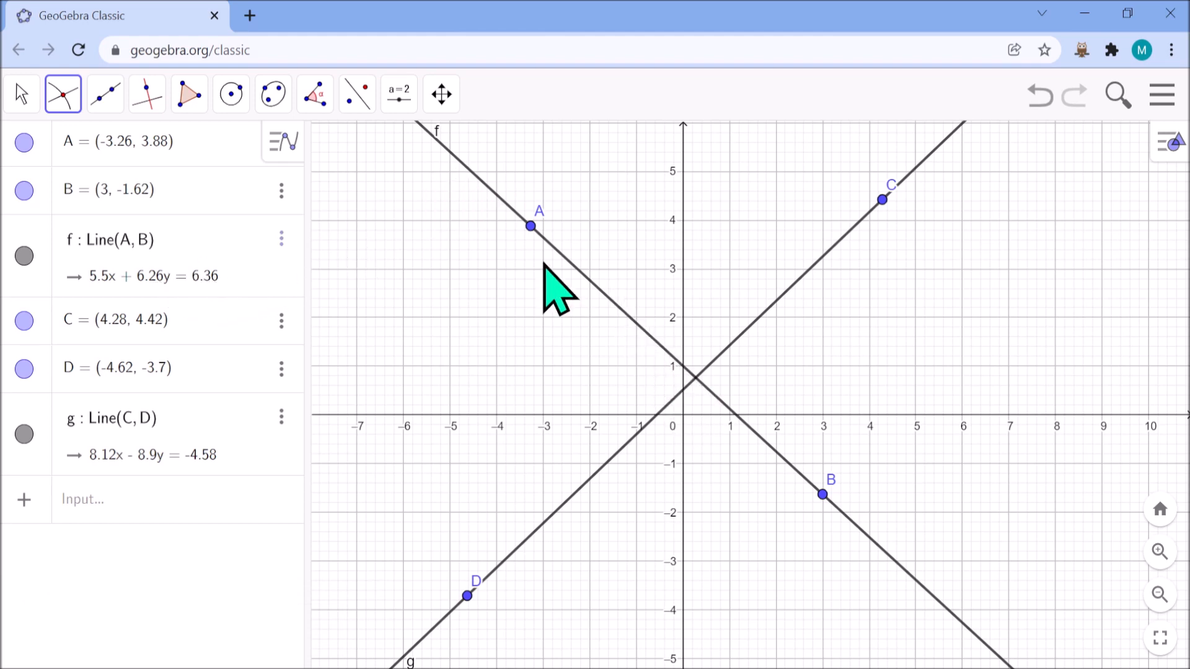
left_click(483, 184)
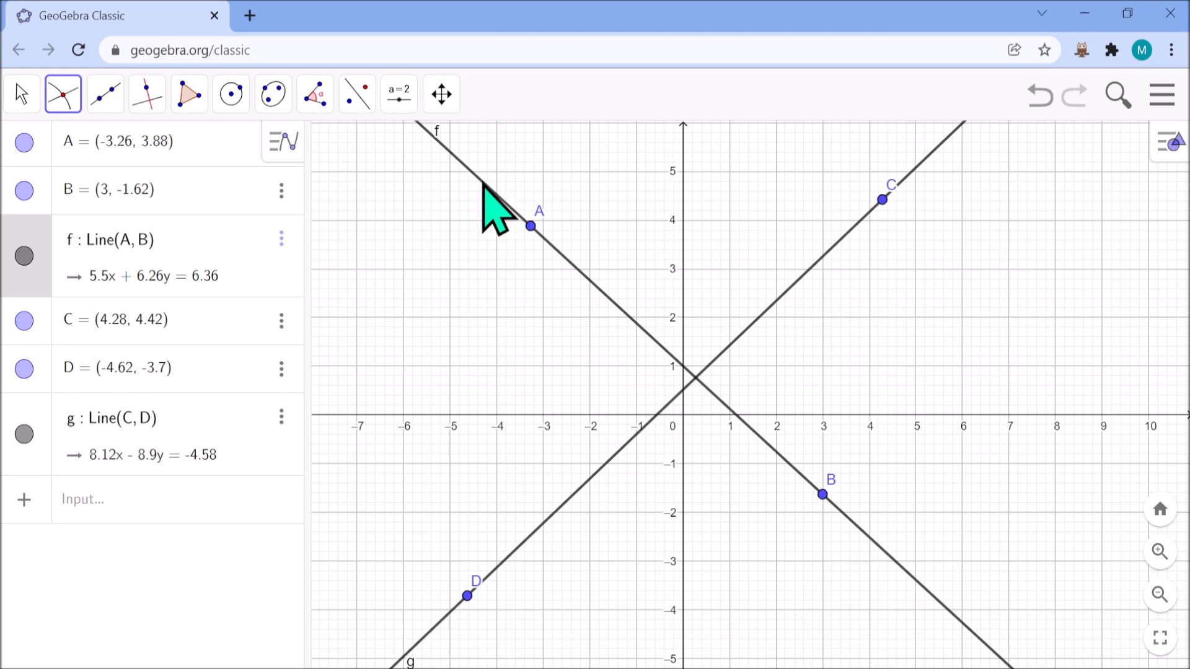
left_click(799, 282)
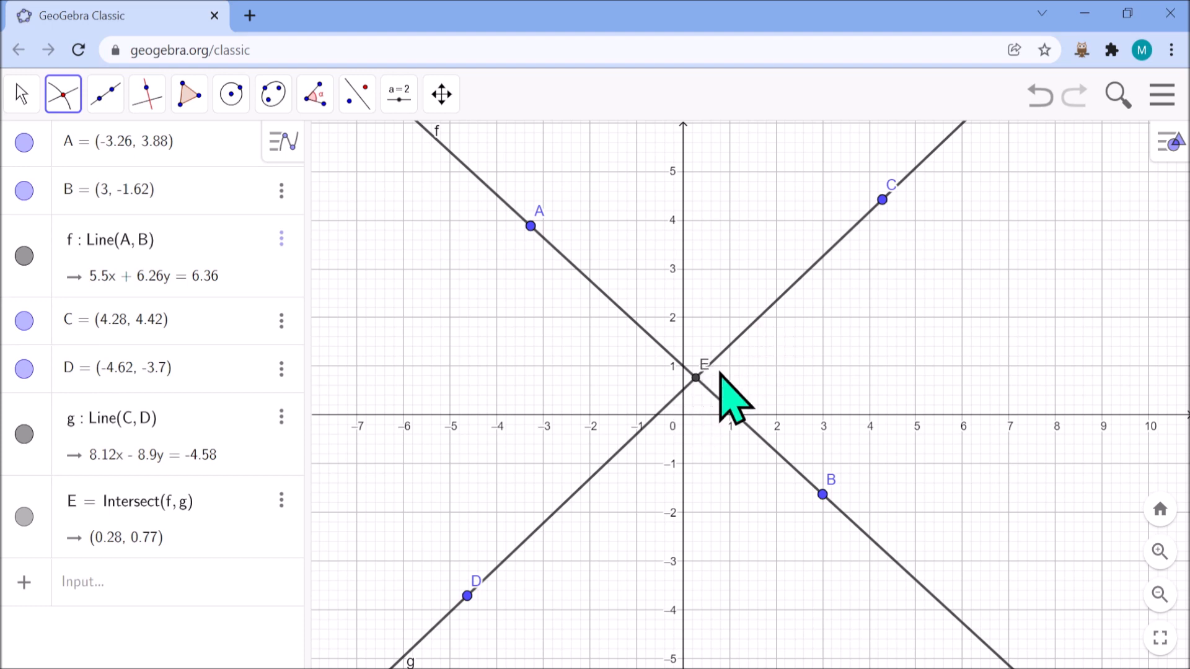
left_click(22, 94)
left_click(87, 152)
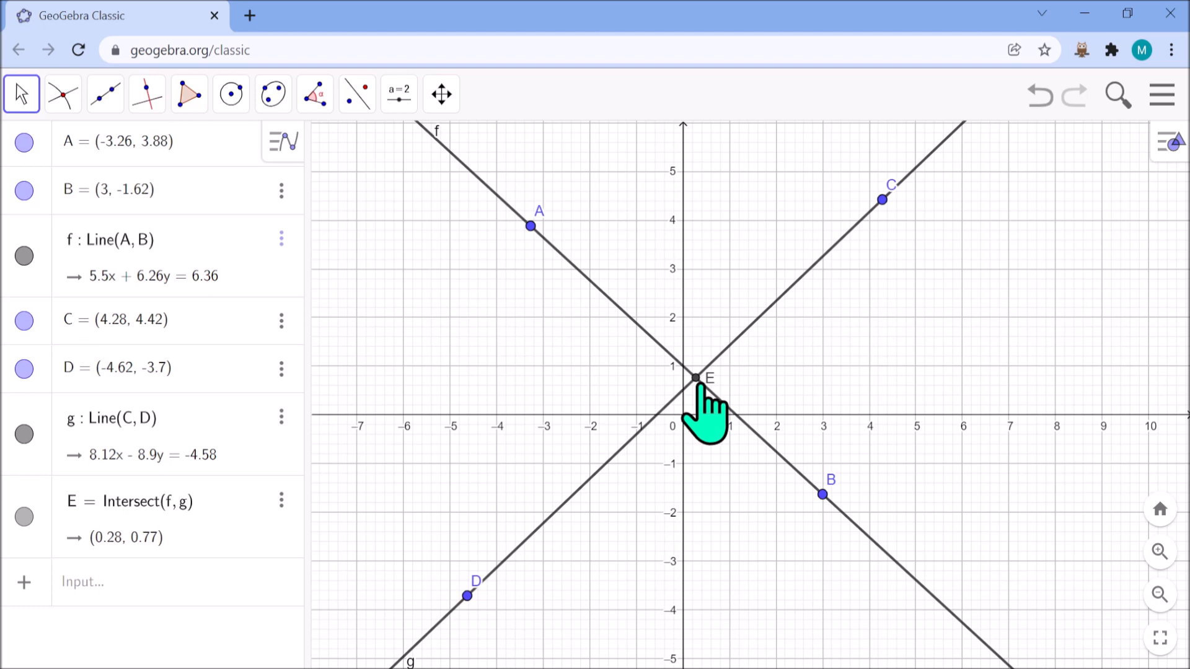
Step: Select everything from point A through point E and delete the two lines with all their points
left_click(63, 96)
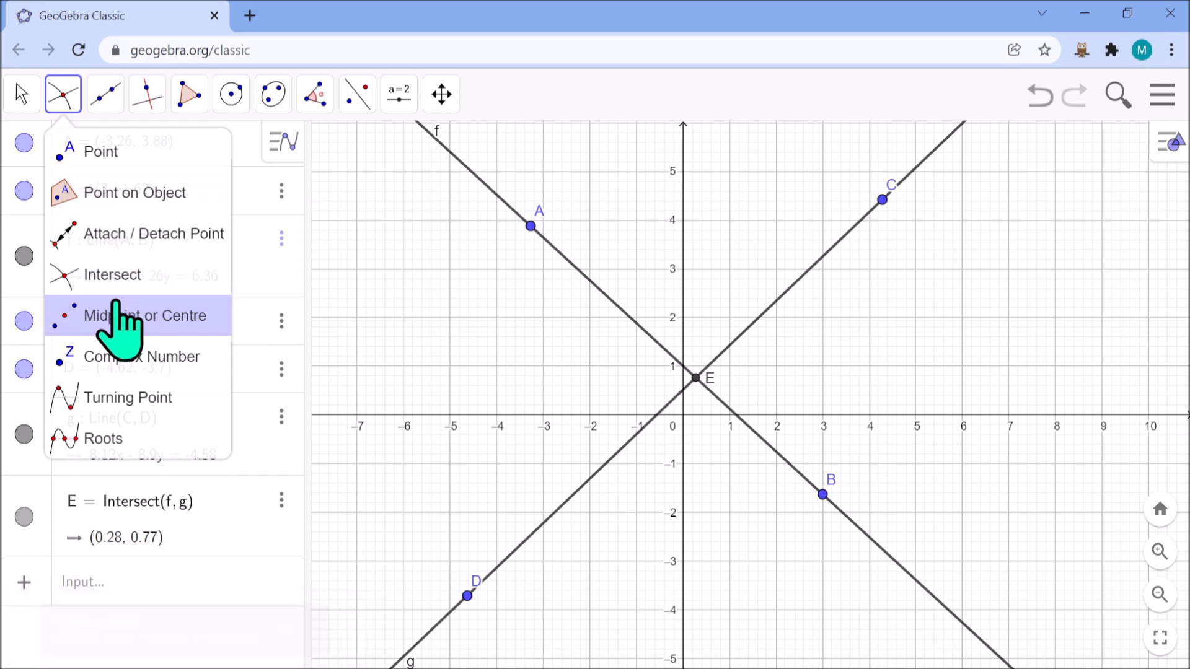
left_click(22, 96)
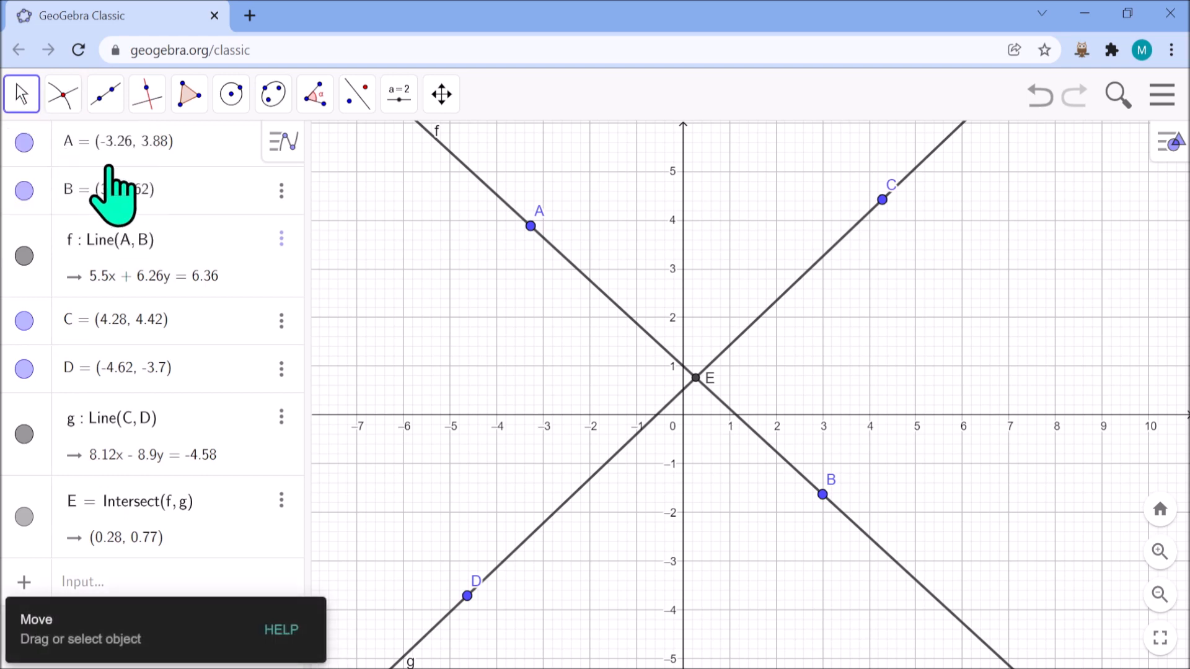
left_click(82, 146)
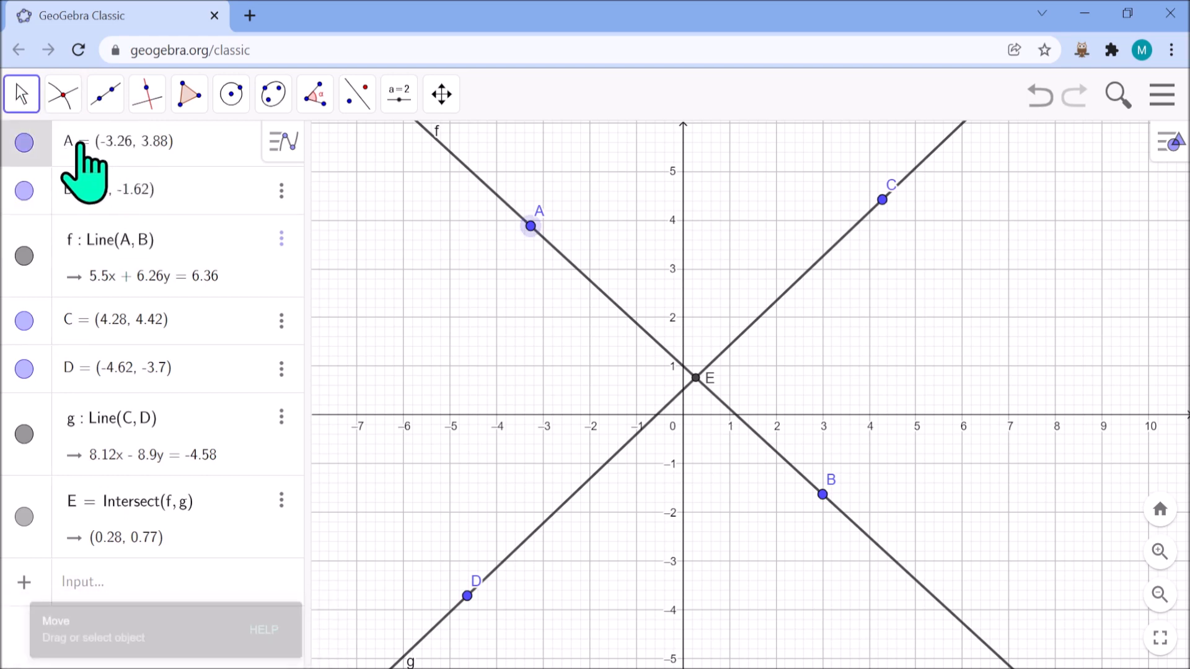
left_click(49, 521, "shift")
right_click(51, 524)
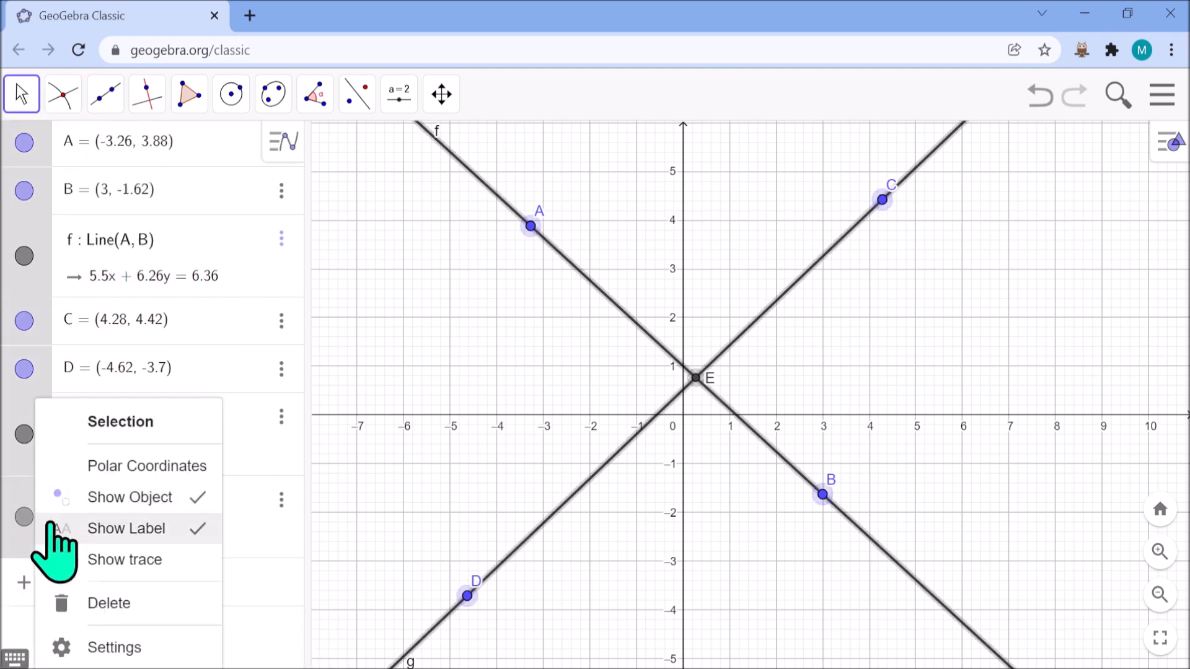
left_click(139, 601)
Step: Draw a circle centred at about (2.7, 3.9) through a point at about (3.66, 2.74)
left_click(240, 93)
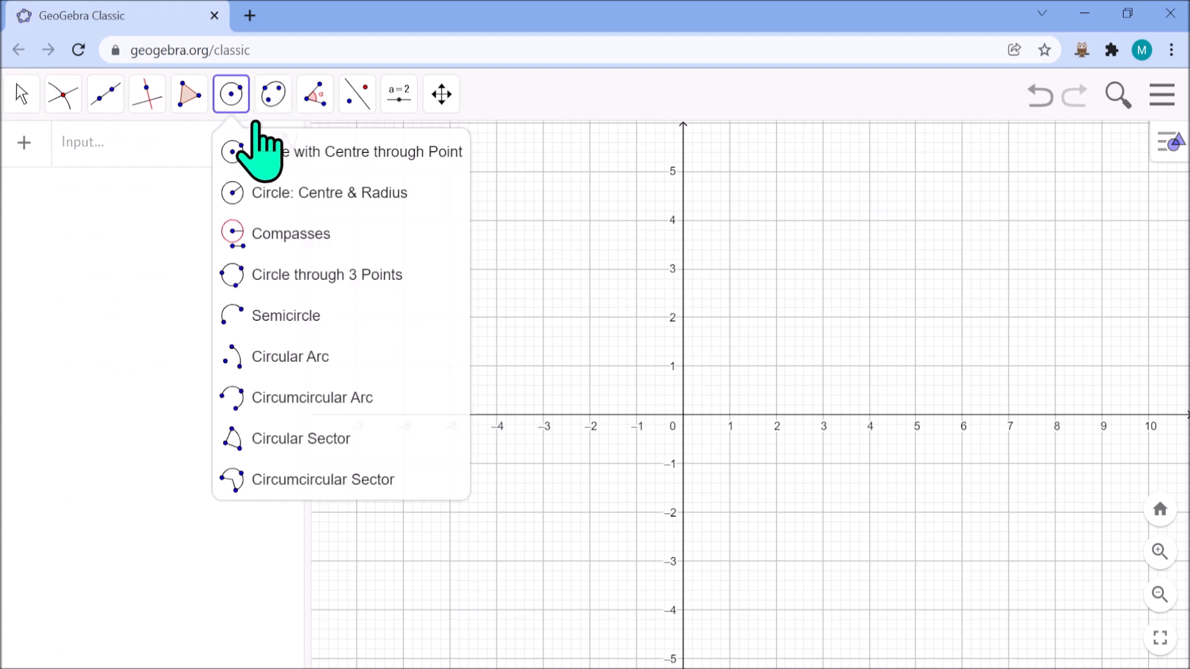
left_click(335, 158)
left_click(808, 226)
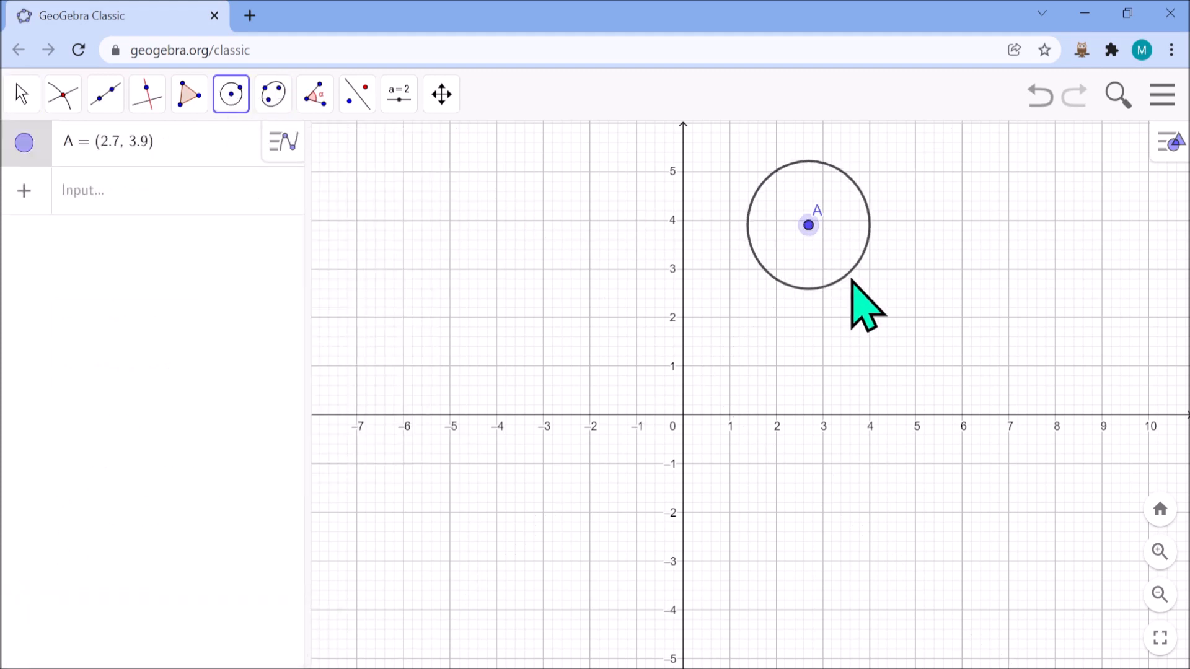
left_click(853, 282)
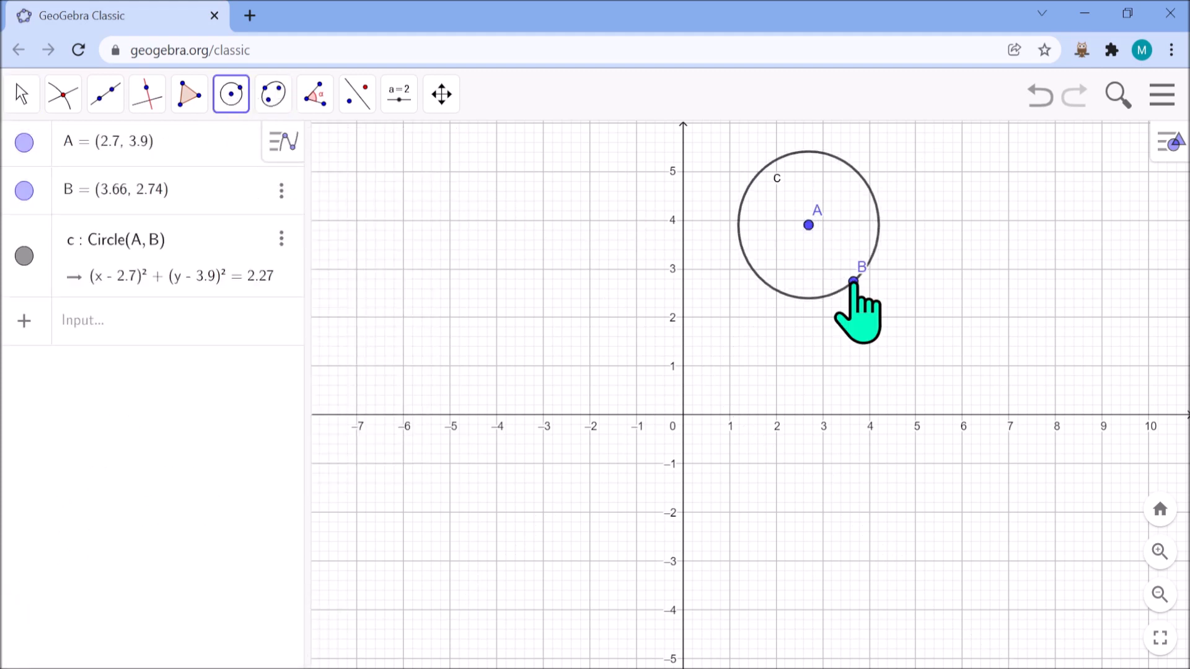
Step: Hide centre point A and draw a second circle centred on it through (0, 2)
right_click(92, 143)
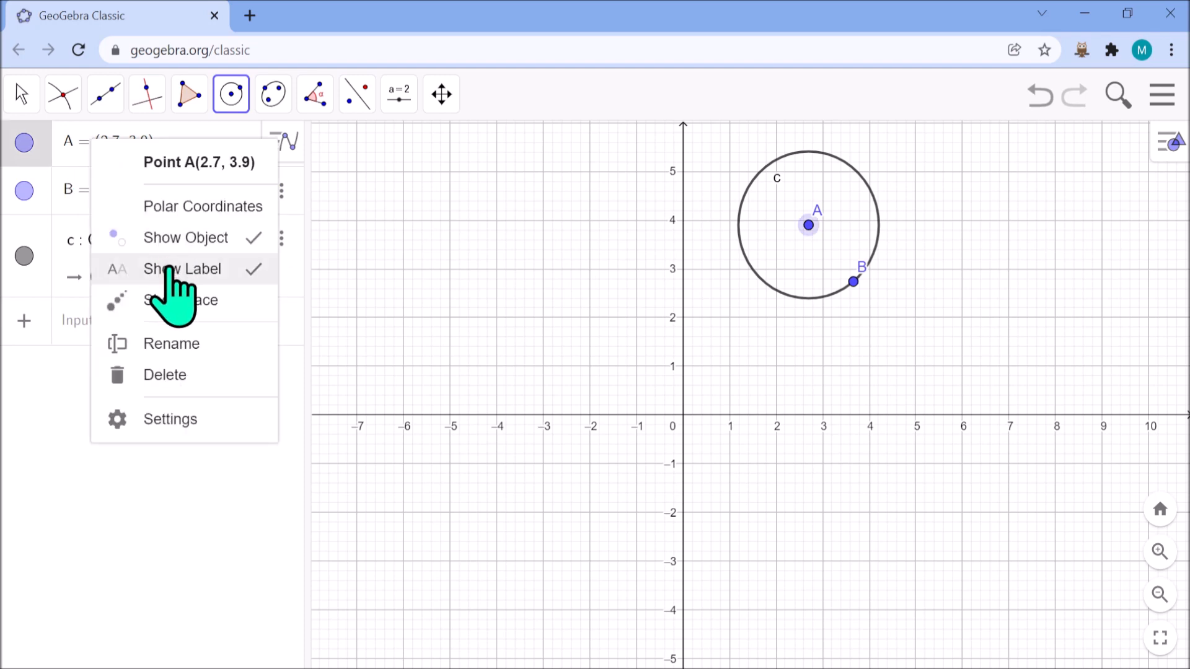
left_click(24, 143)
left_click(685, 317)
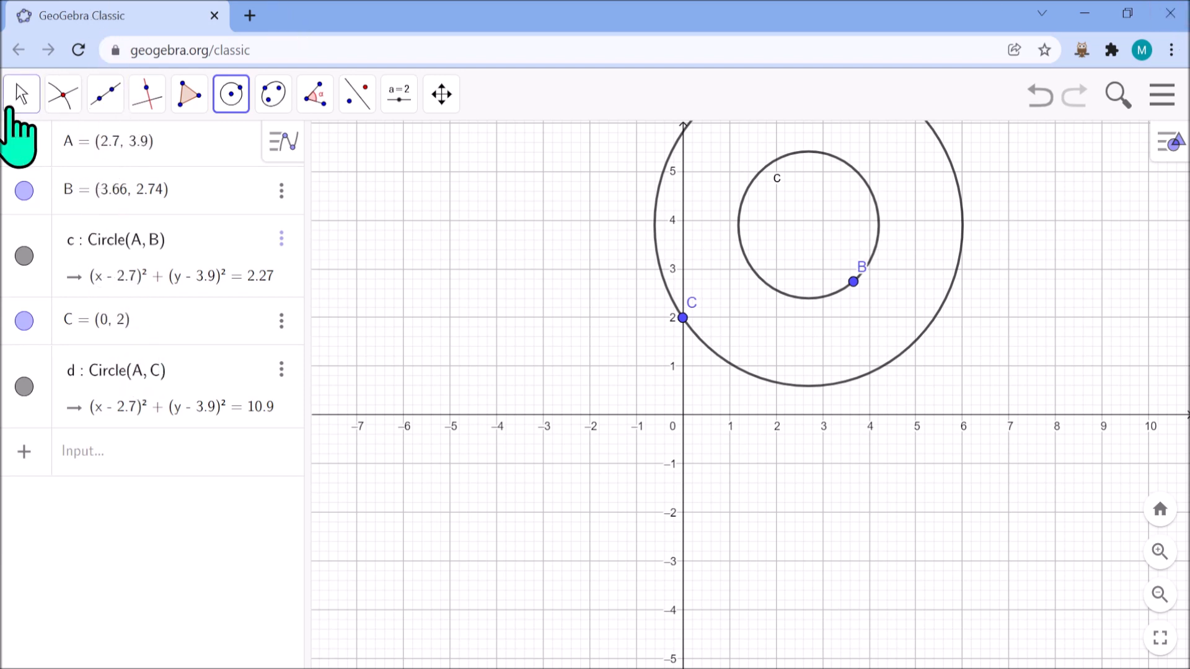
Step: Construct the centres of the large and small circles with Midpoint or Centre, and move label D below the shared point
left_click(65, 100)
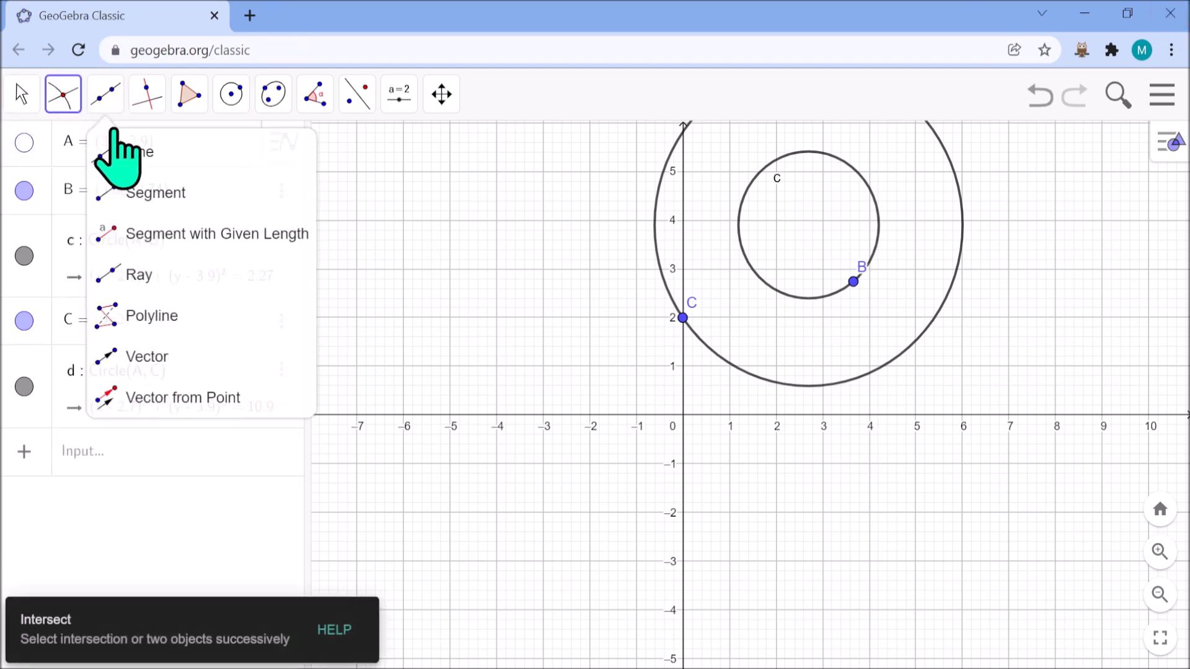
left_click(115, 318)
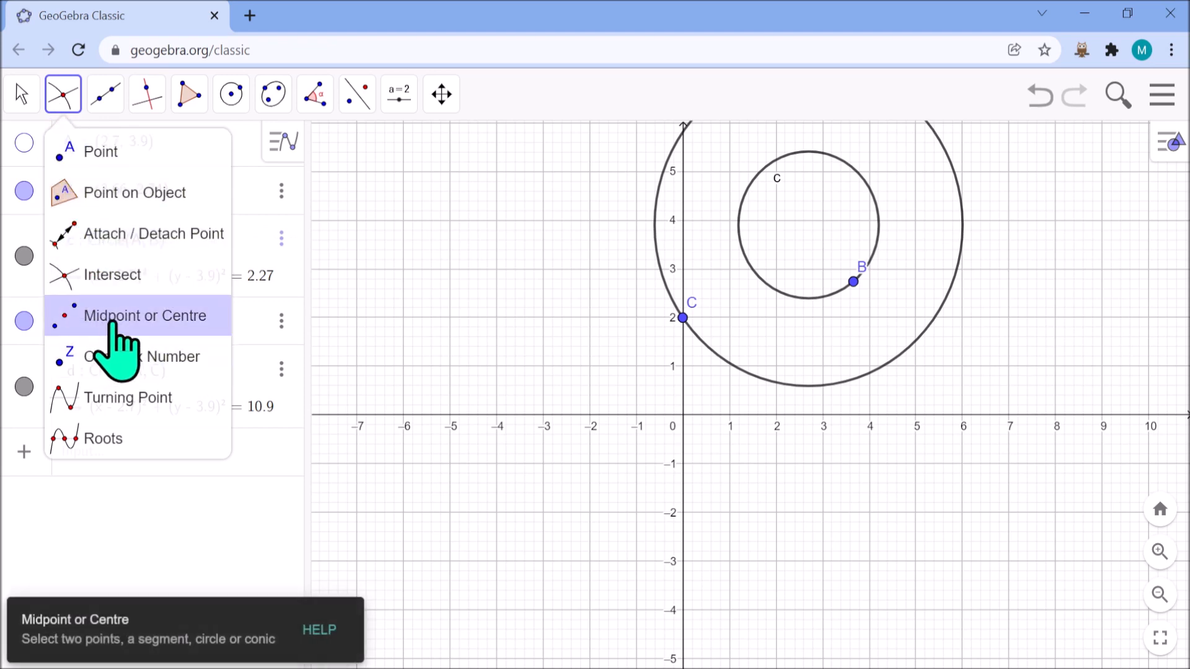
left_click(655, 220)
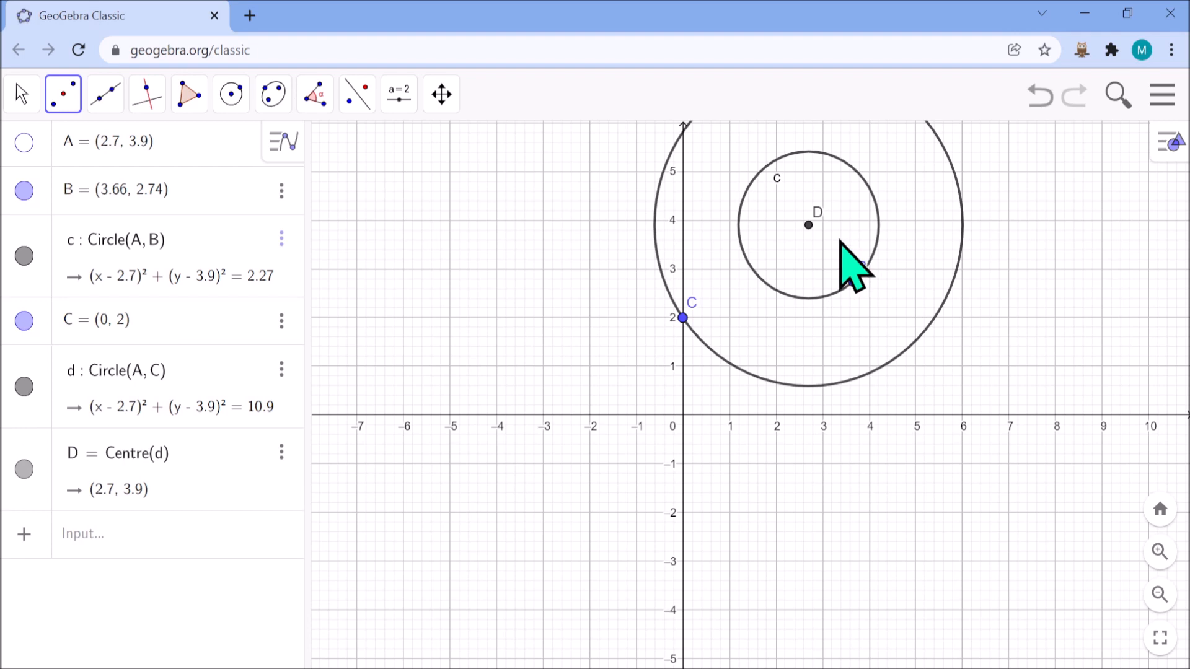
left_click(794, 298)
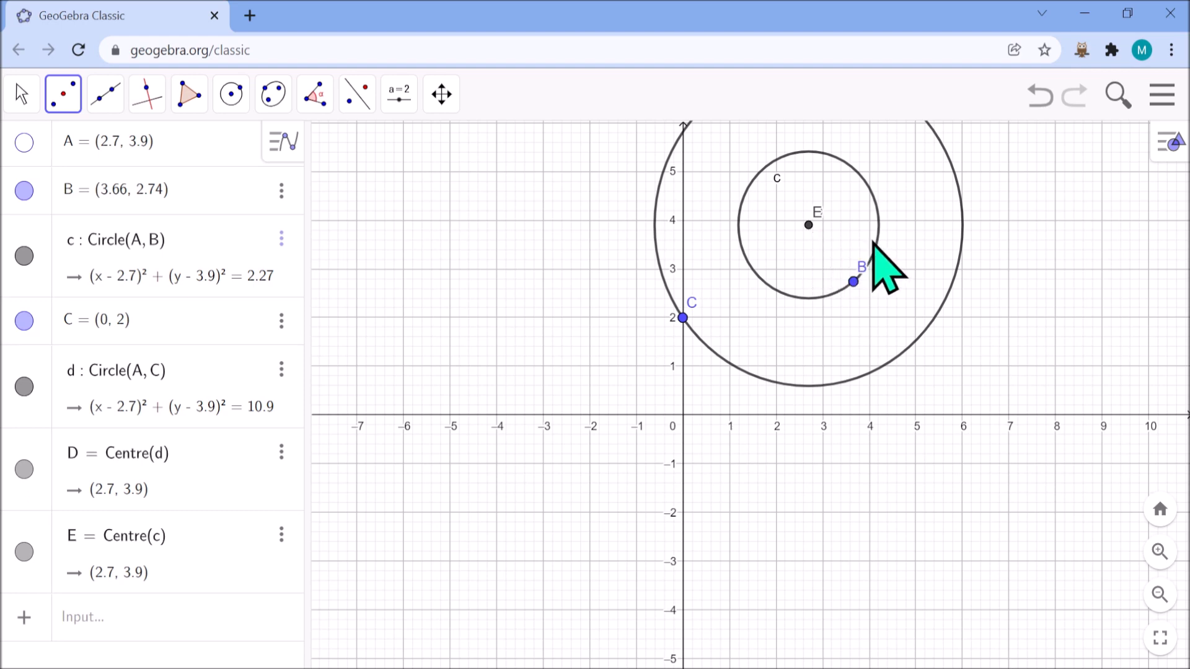
left_click(22, 93)
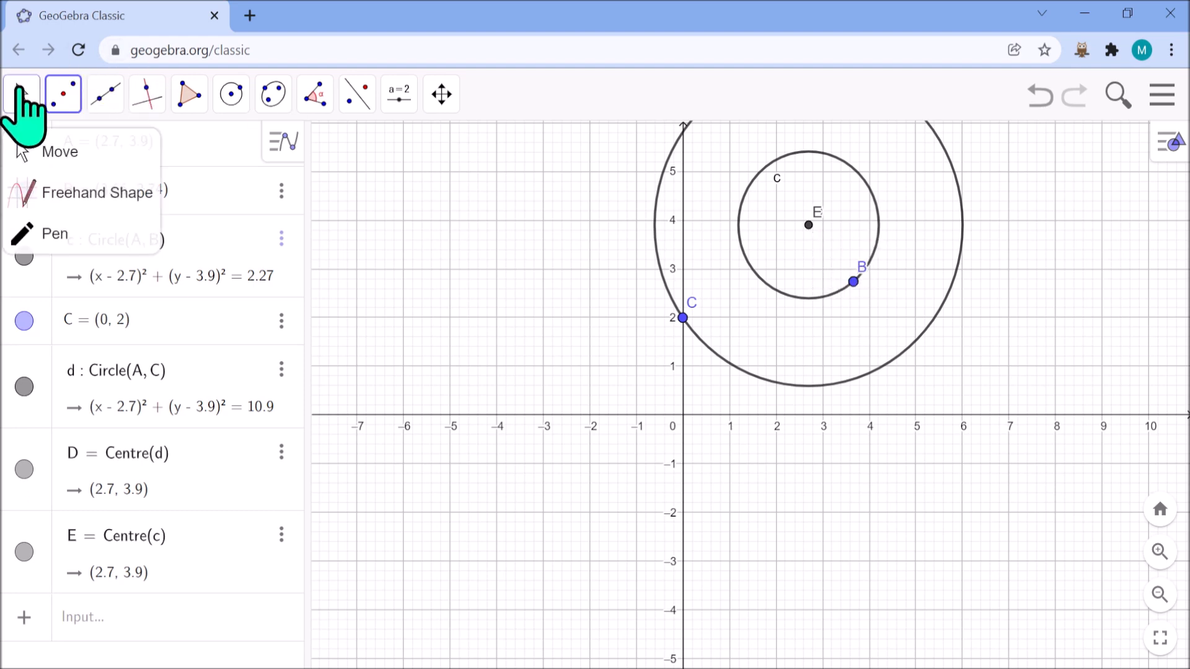
left_click(42, 140)
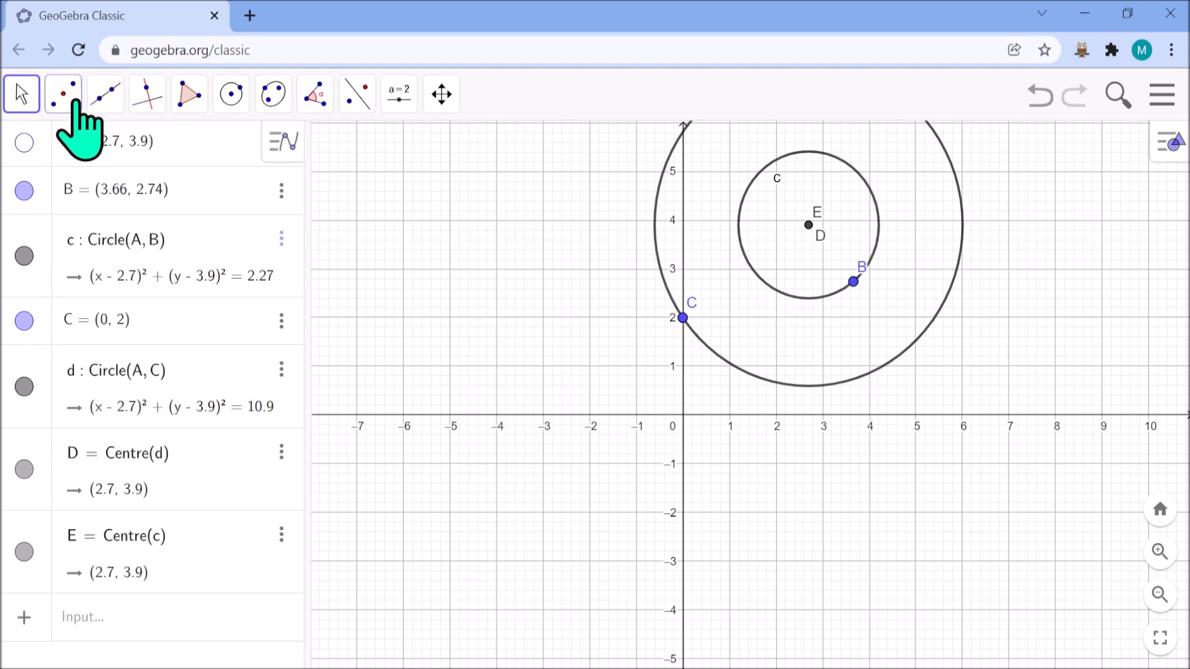
Step: Draw a segment from (-4, 3) to (-2, 1) with the Segment tool
left_click(106, 97)
left_click(135, 192)
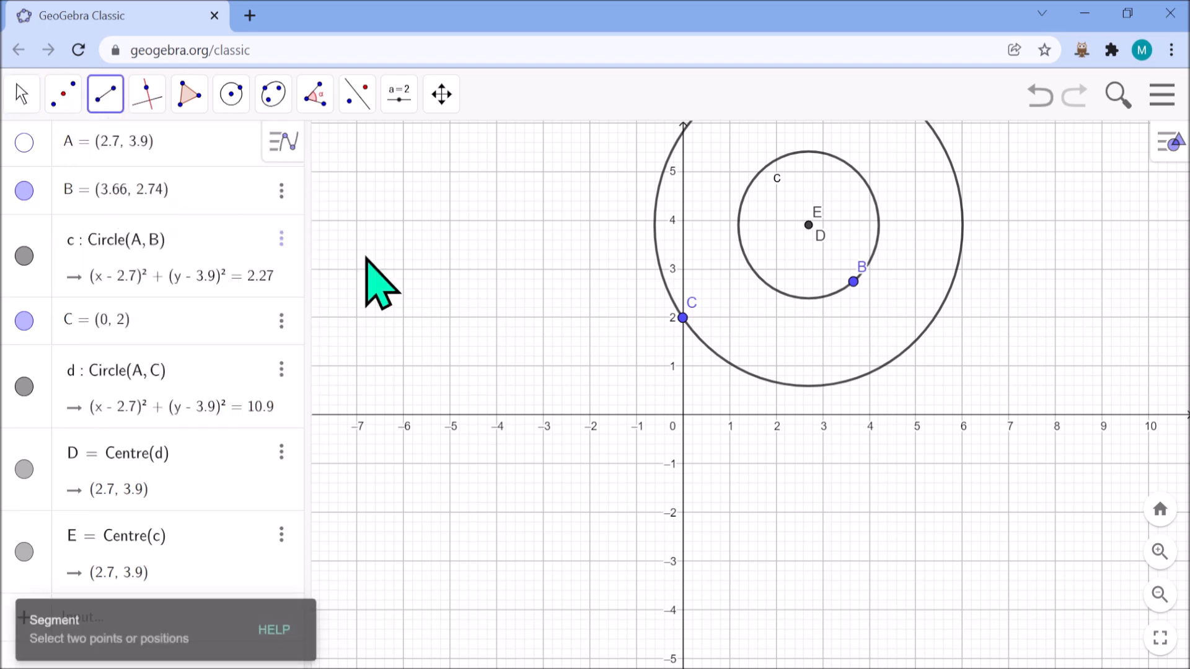
left_click(496, 269)
left_click(589, 366)
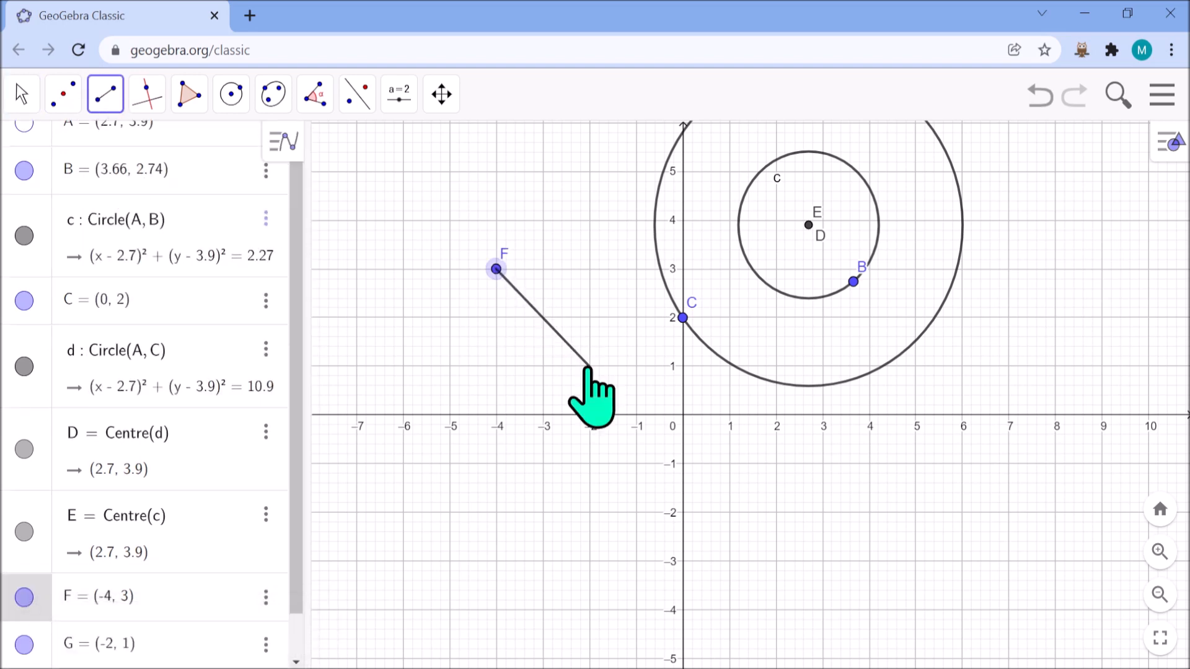
Step: Construct the midpoint of segment f and the midpoint between two new points at (-4, -2) and (-1, -2)
left_click(70, 93)
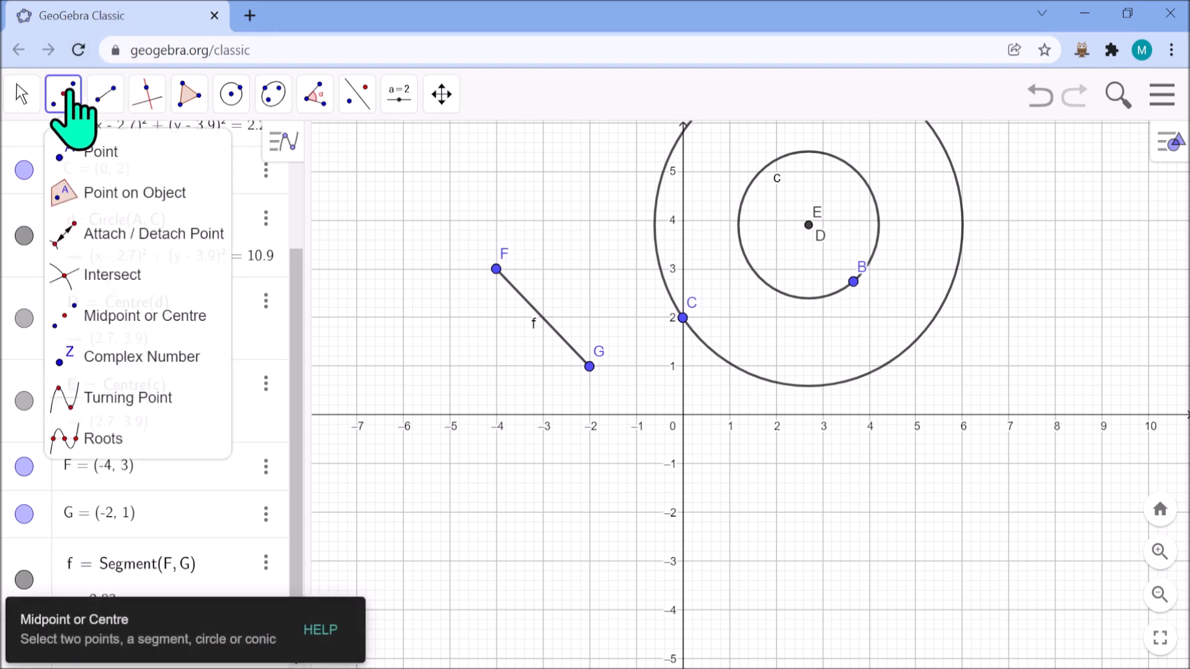
left_click(99, 319)
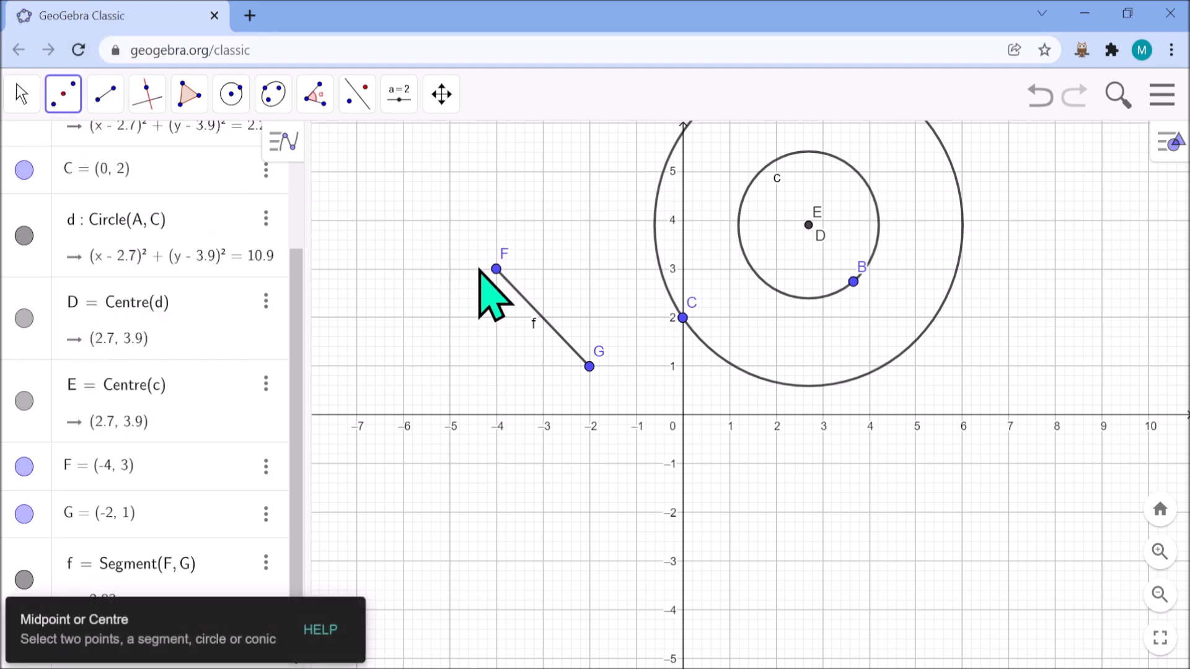
left_click(515, 289)
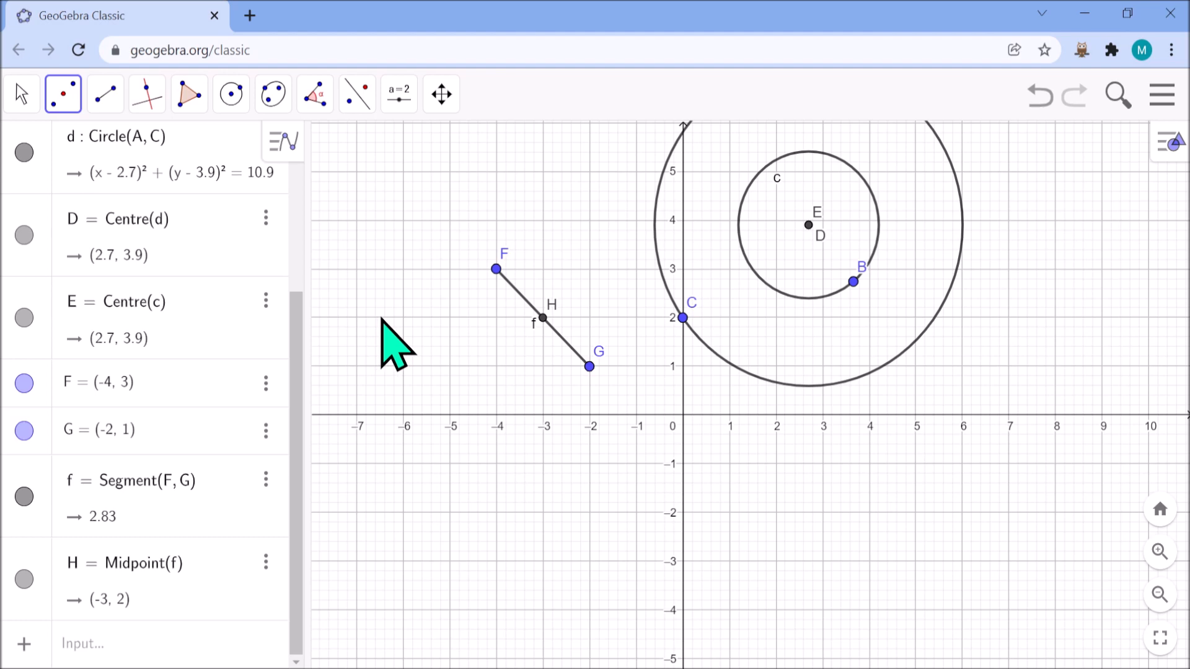
left_click(496, 513)
left_click(636, 513)
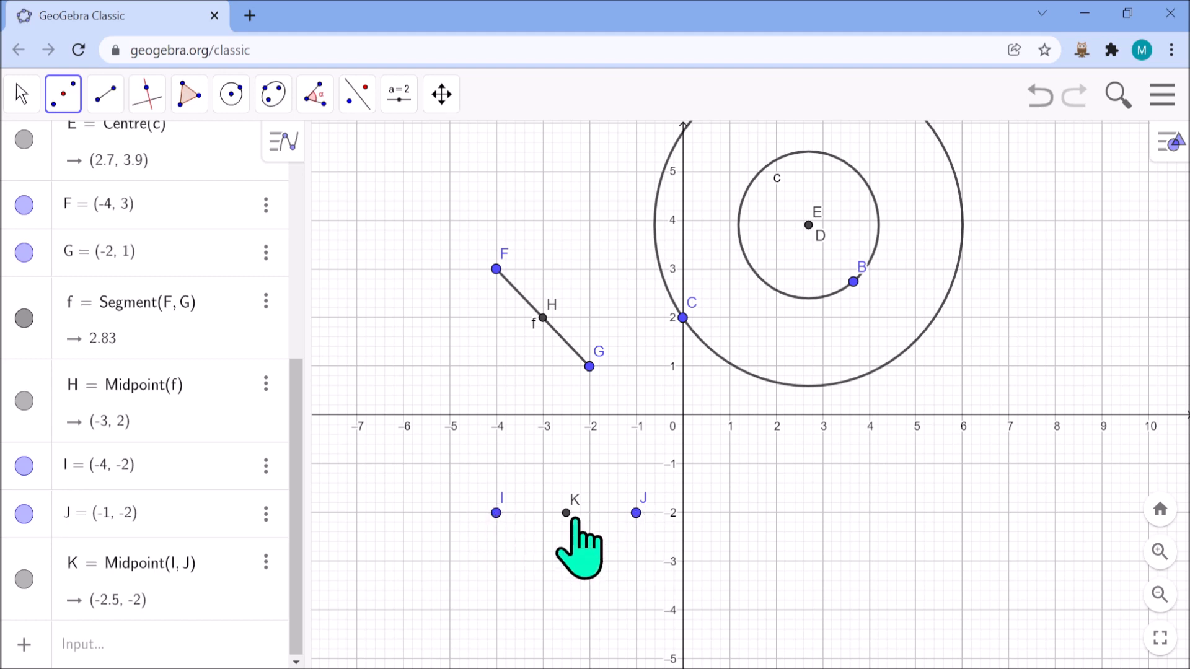
Step: Place a complex number at 8 + 2i with the Complex Number tool
left_click(71, 106)
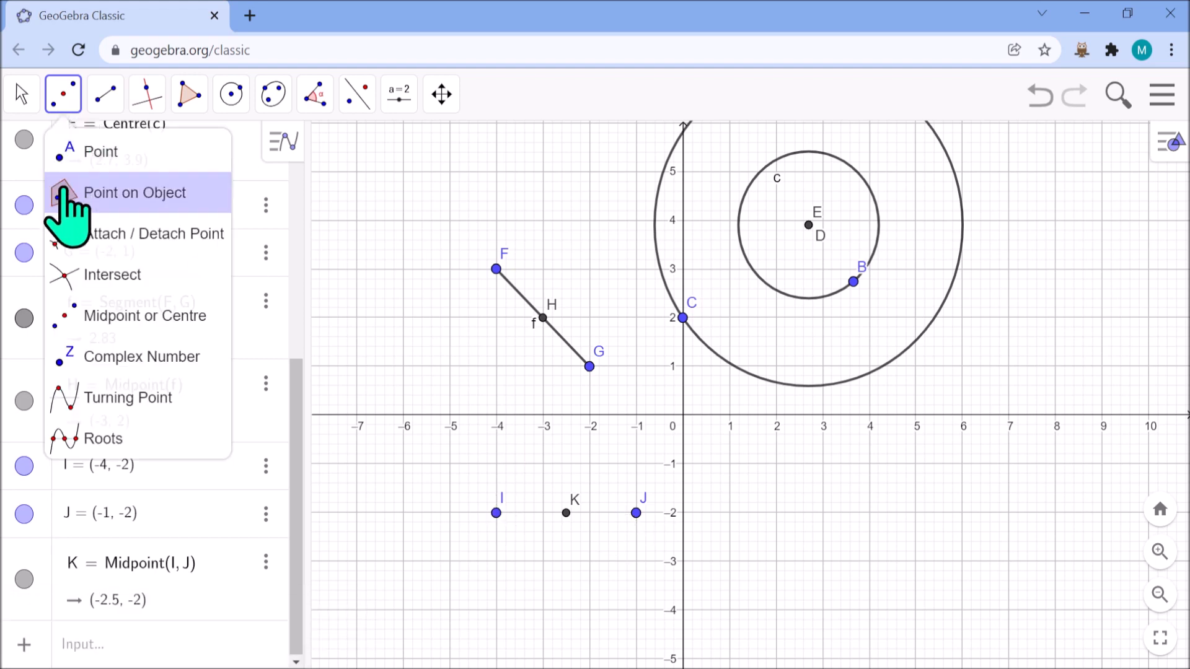
left_click(112, 362)
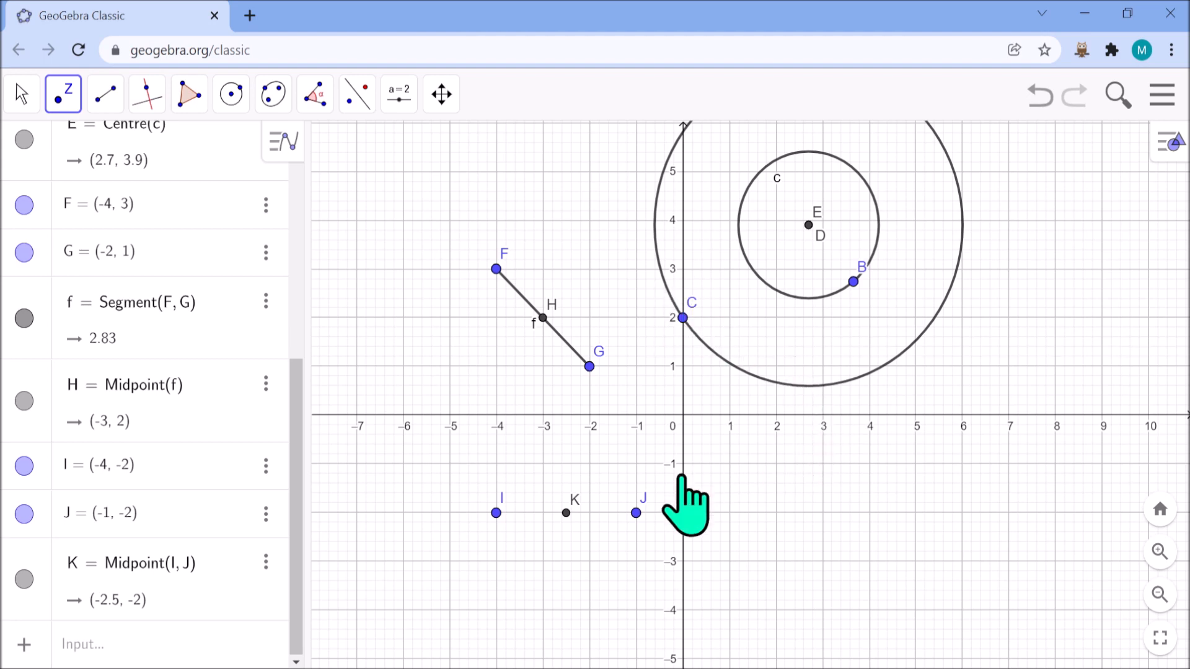
left_click(1056, 317)
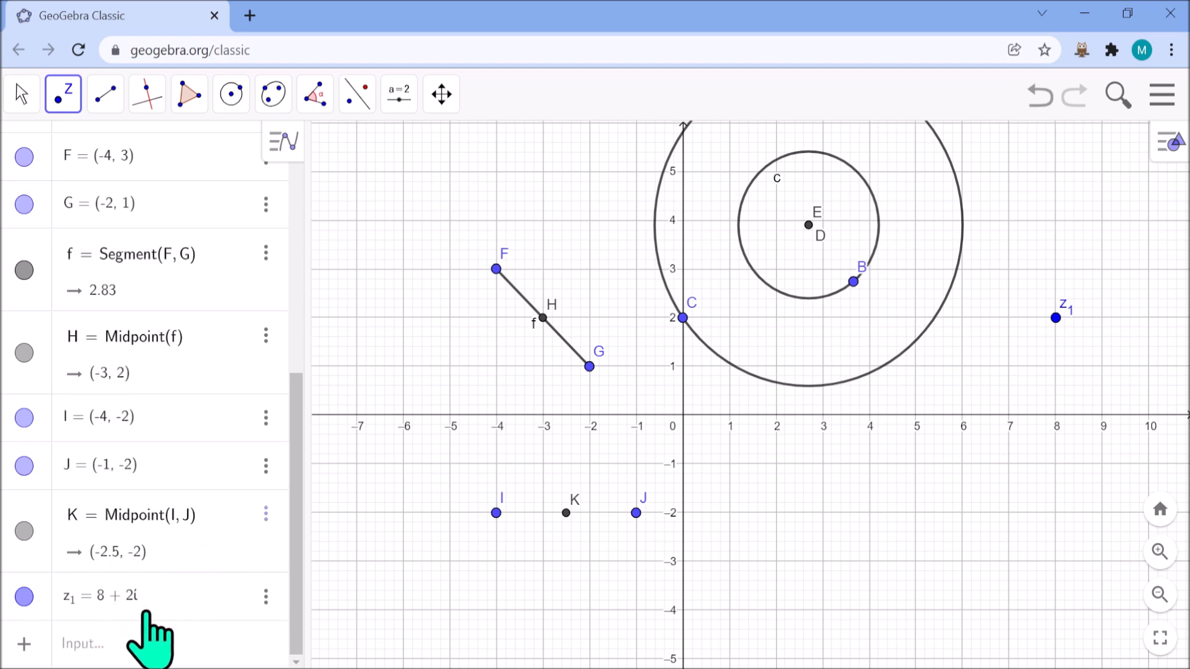
Step: Set the complex number's label to show both its name and value
right_click(1055, 318)
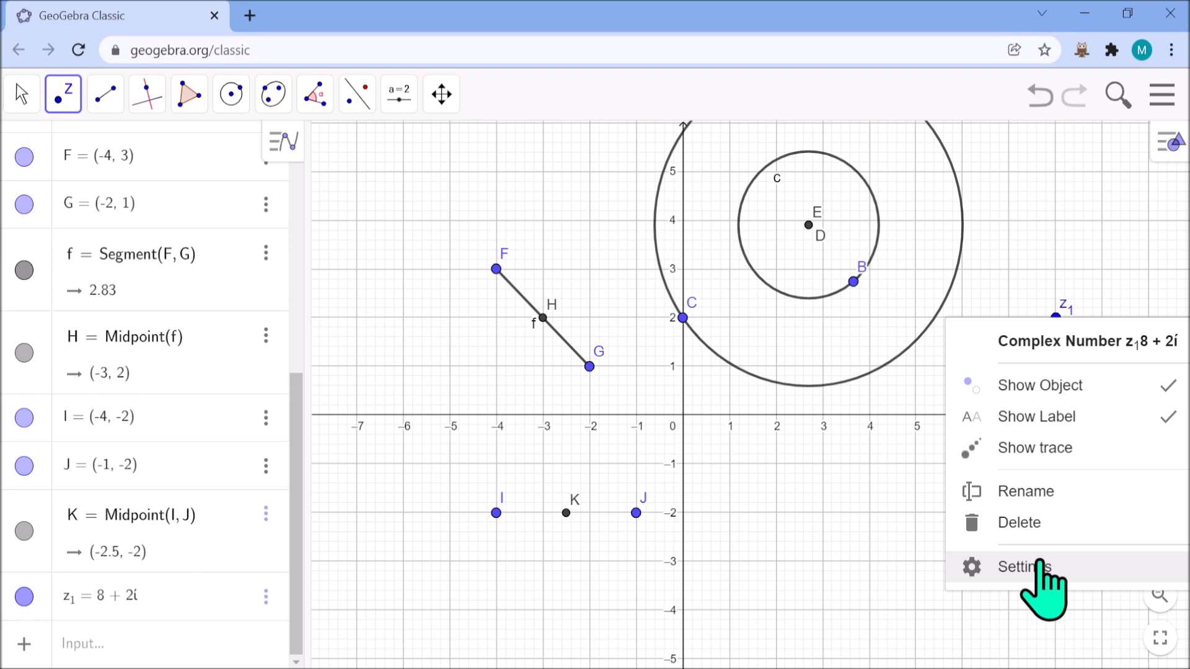
left_click(1024, 566)
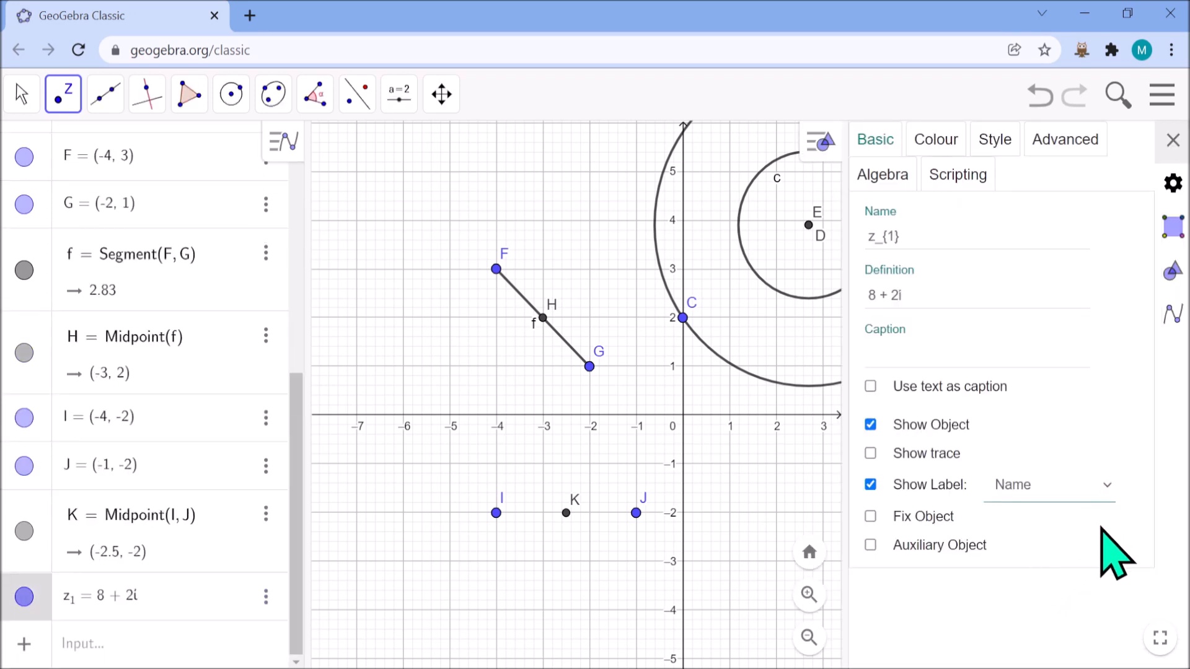
left_click(1173, 141)
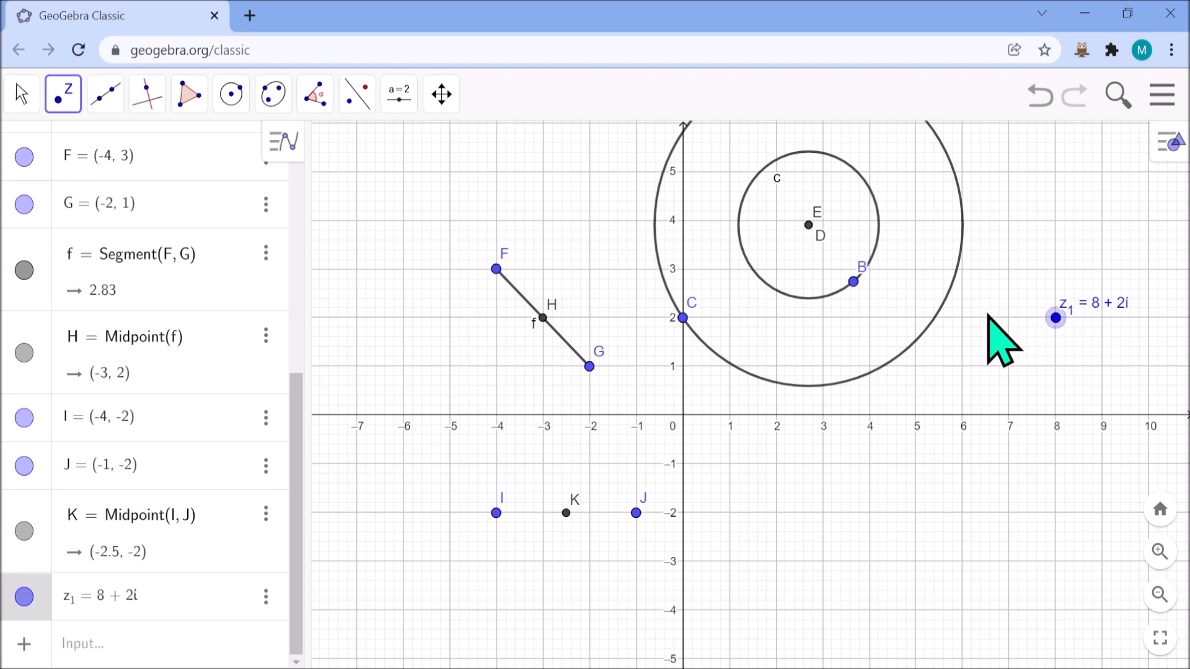
Step: Select all objects in the construction and delete them
left_click(25, 97)
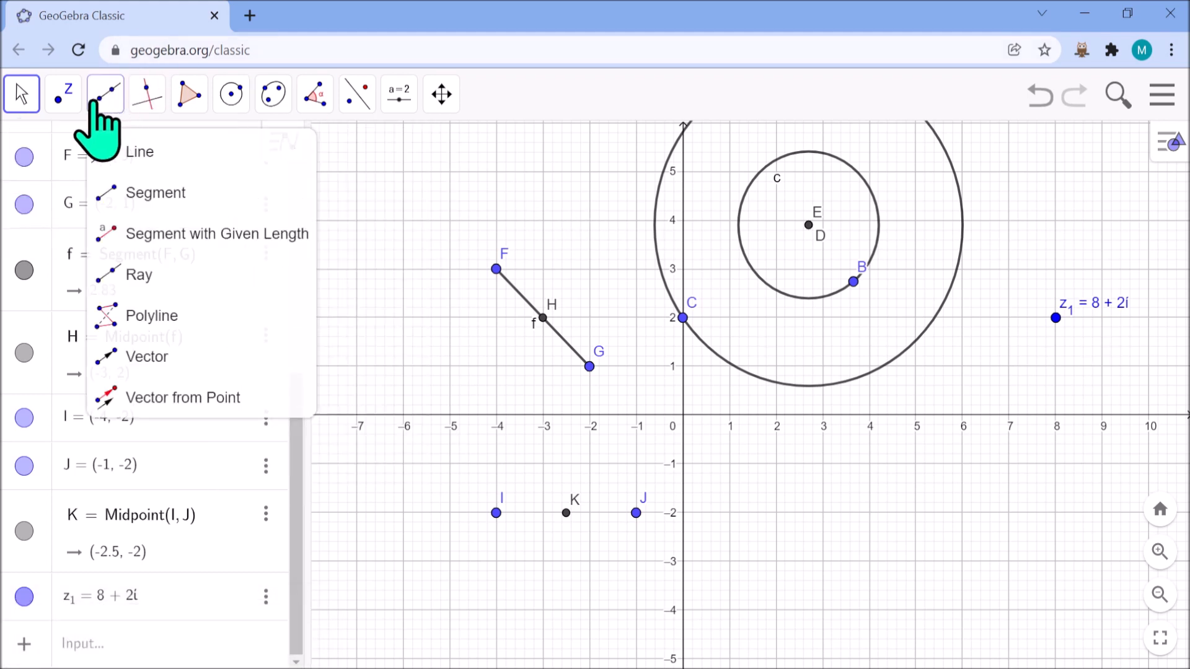
left_click(65, 99)
mouse_move(65, 99)
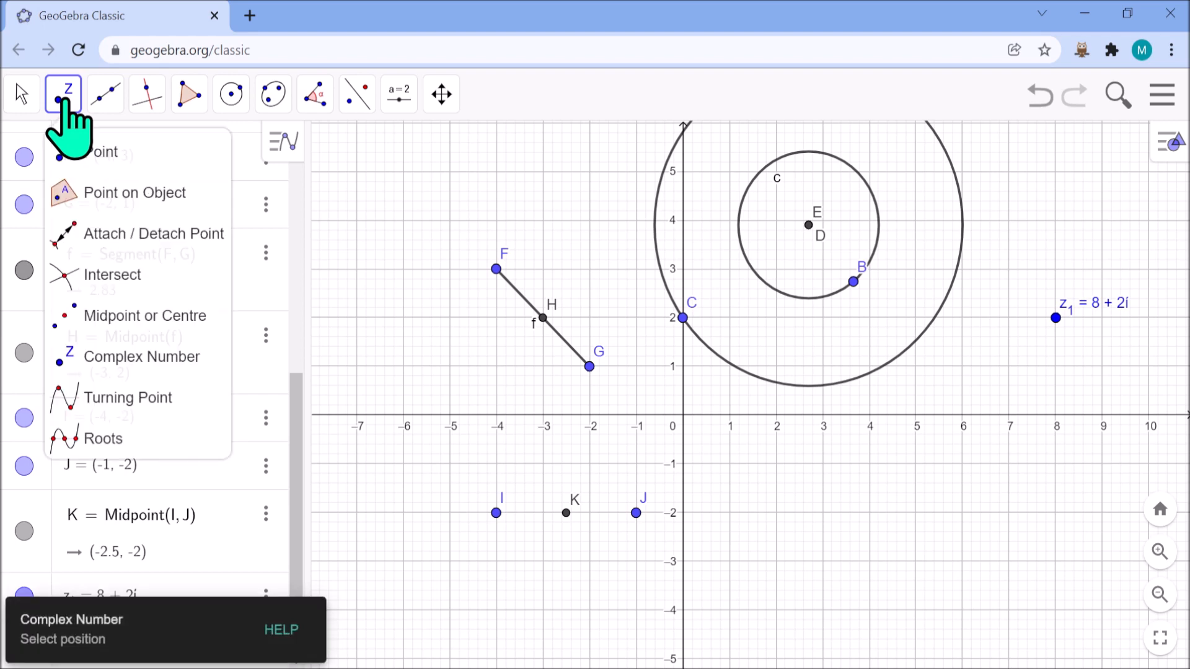
left_click(26, 90)
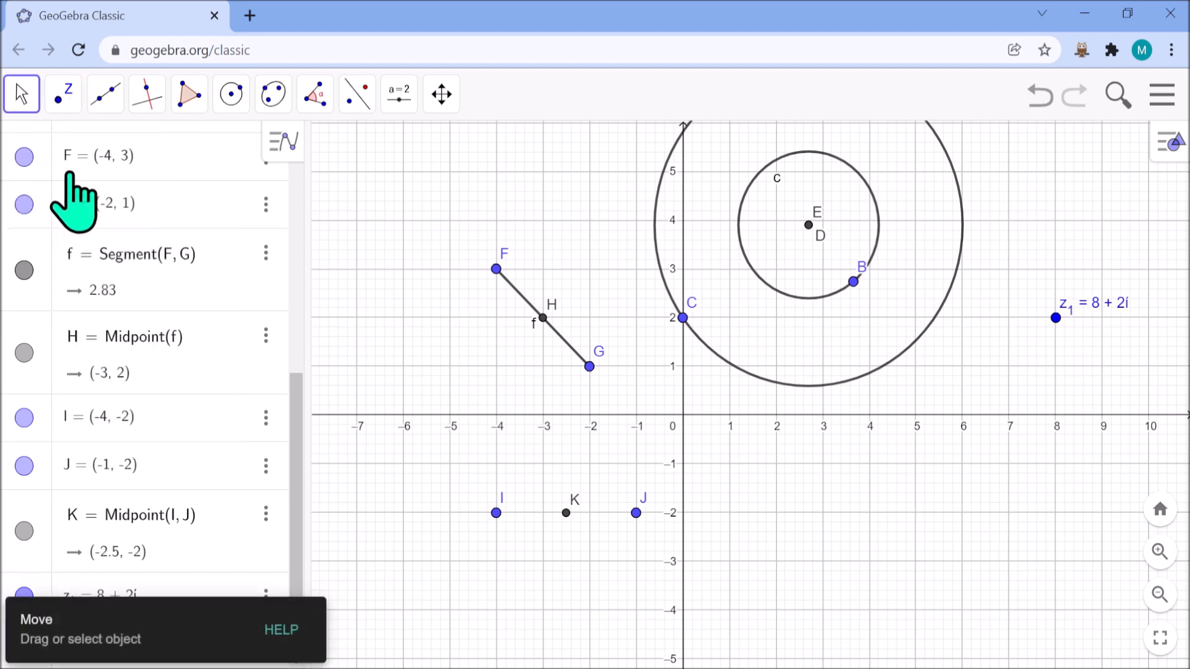
scroll(68, 186, "up", 6)
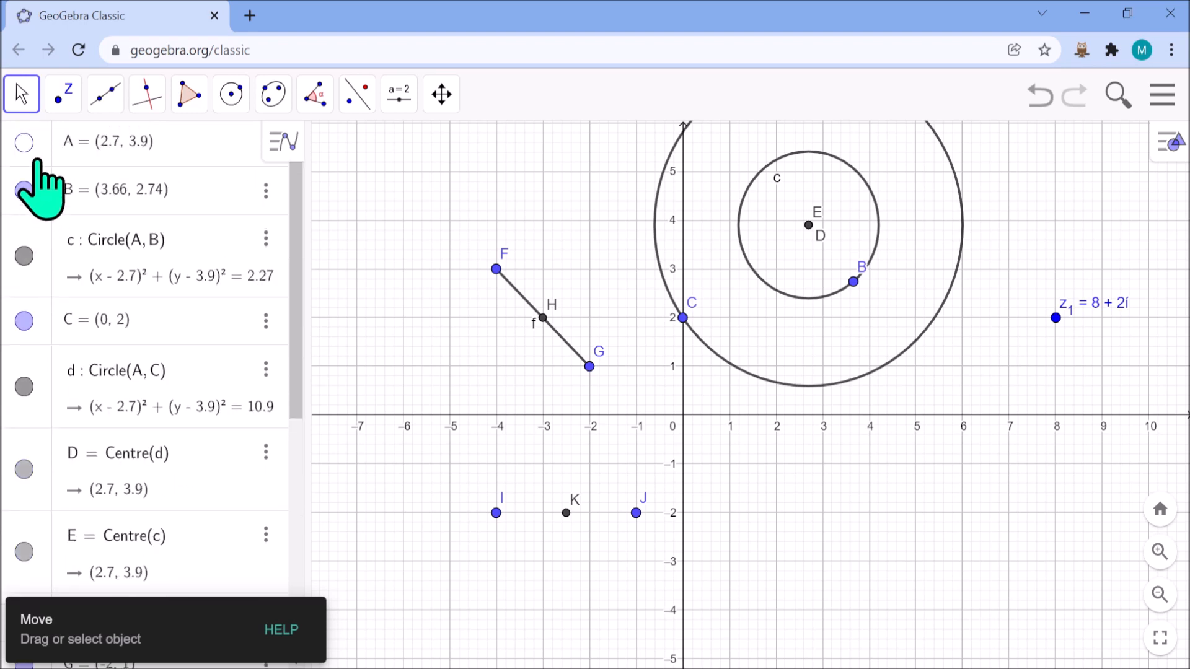
scroll(151, 372, "down", 6)
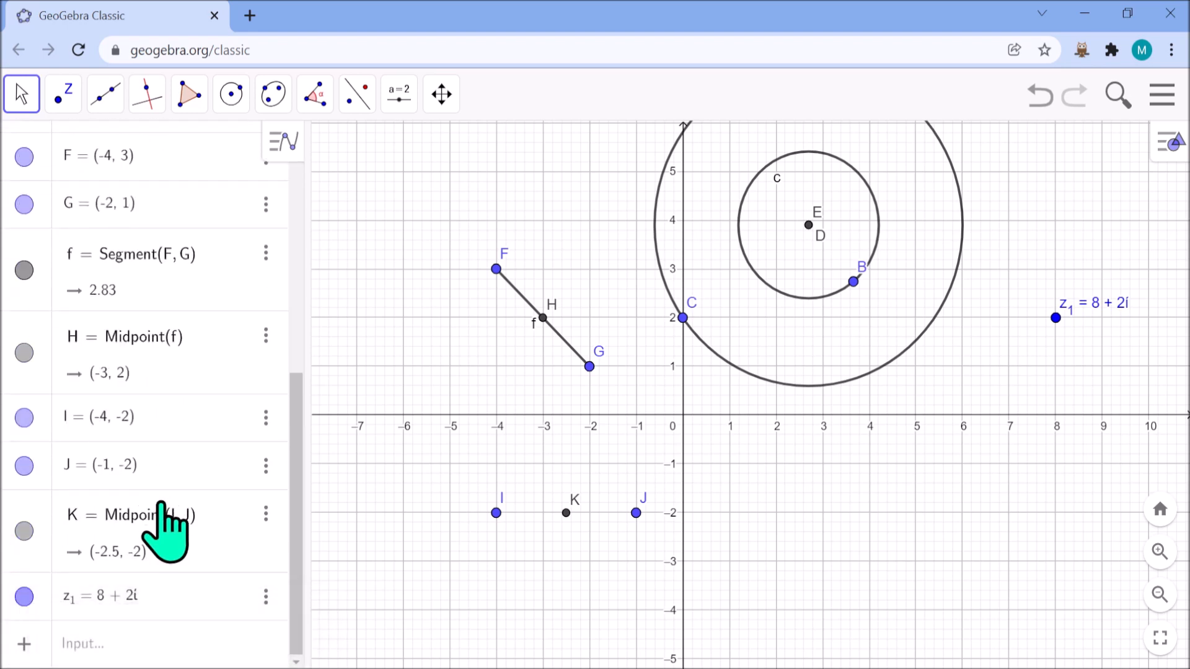
key("ctrl+a")
right_click(49, 585)
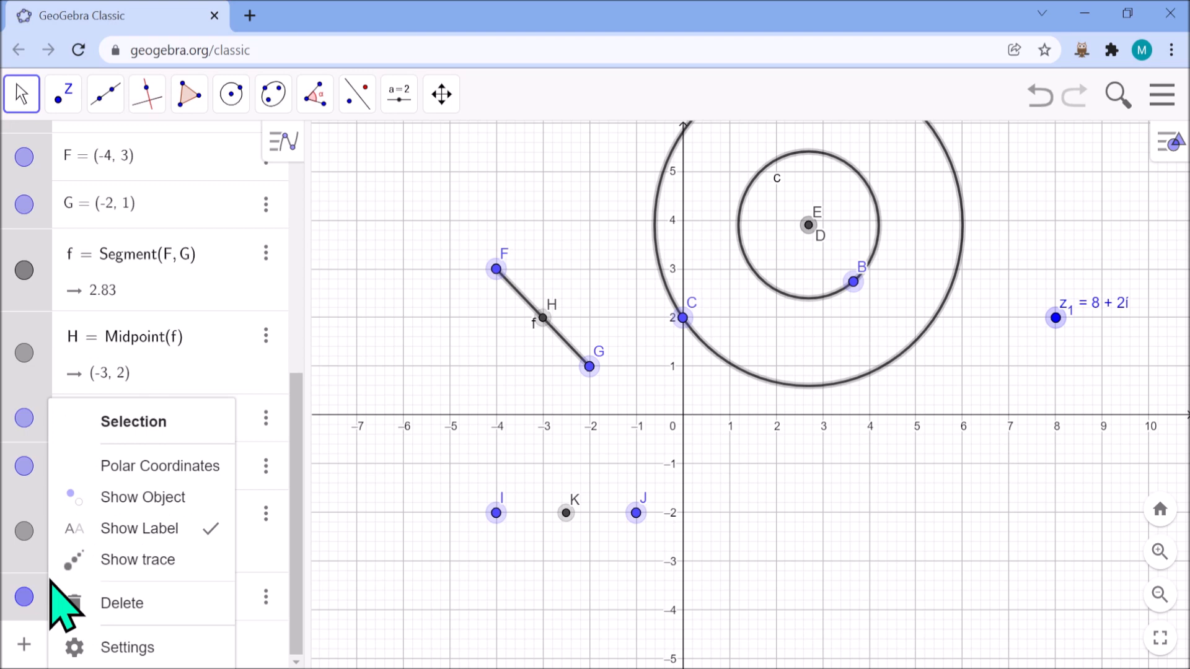
left_click(93, 603)
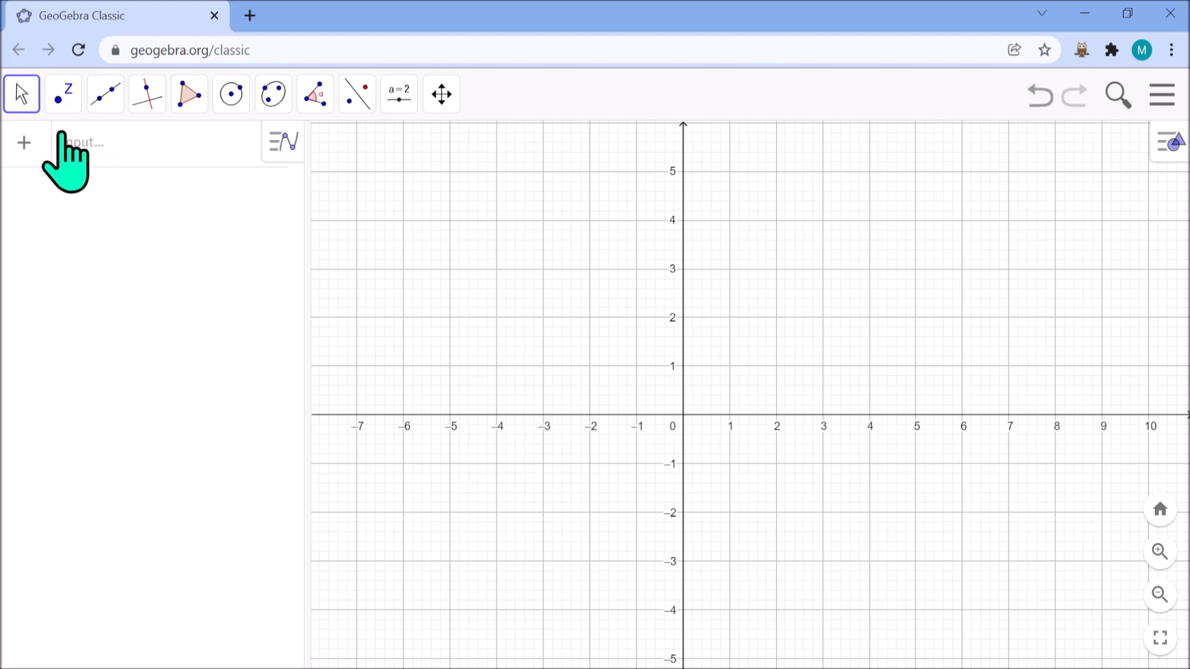
Step: Enter the quadratic equation y = x² + 3x - 2, keeping only the 2 in the exponent
left_click(68, 104)
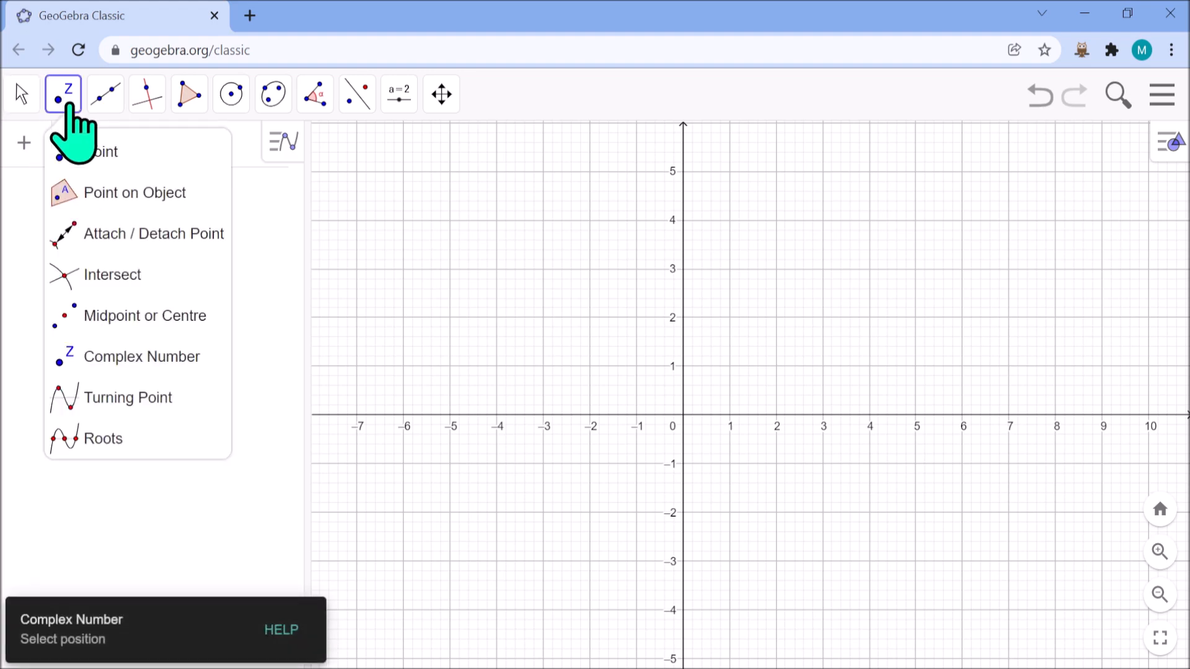
left_click(69, 105)
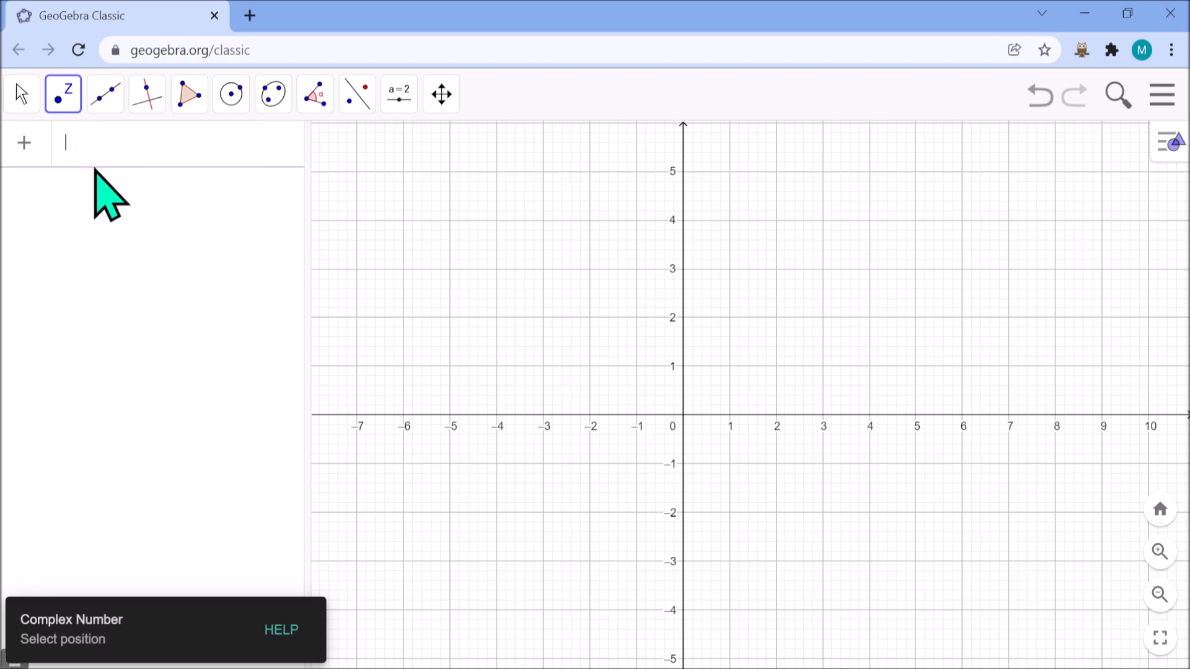
type("y=x")
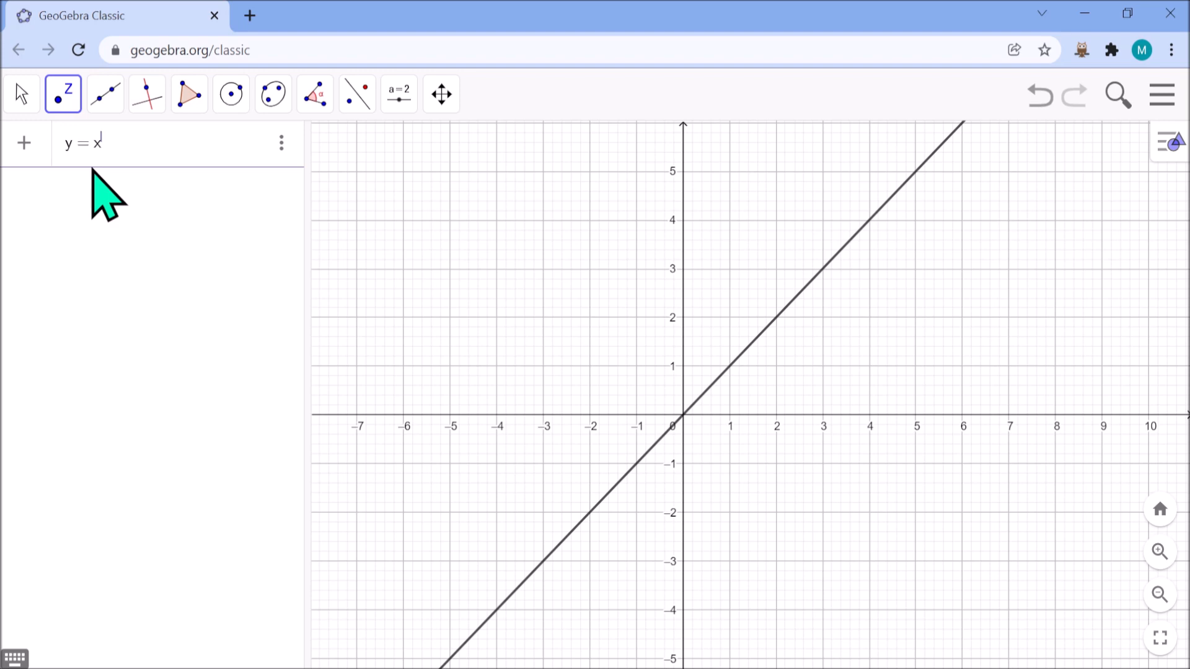
type("^2+3x-")
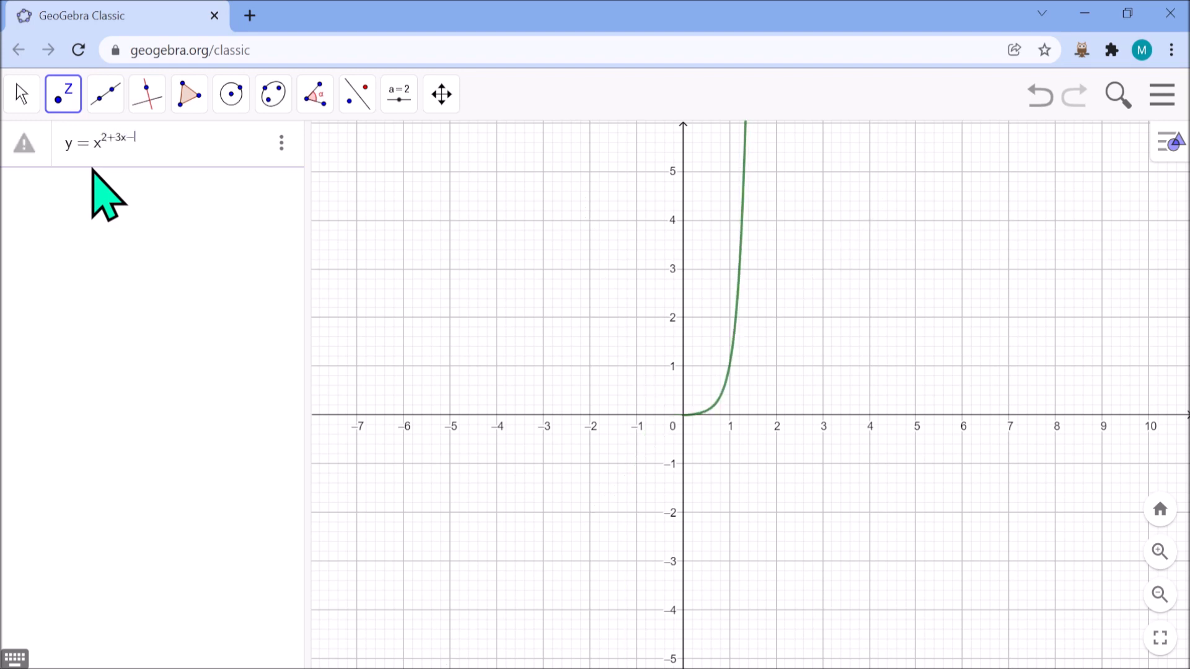
type("2")
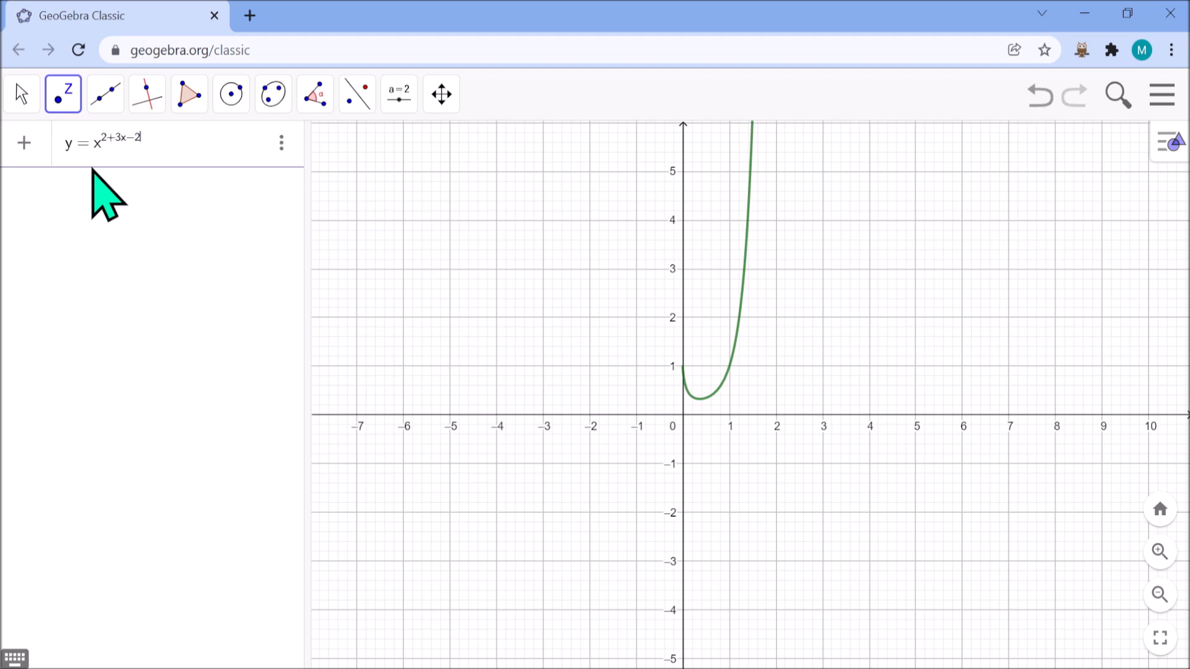
key("BackSpace")
key("BackSpace")
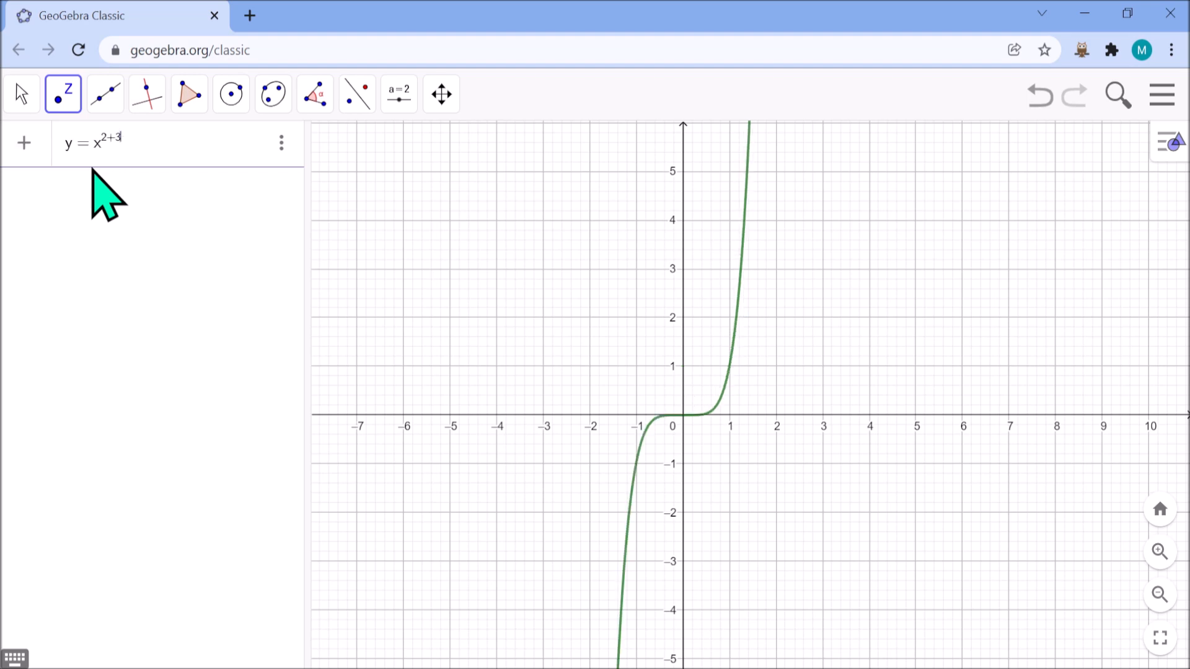
key("BackSpace")
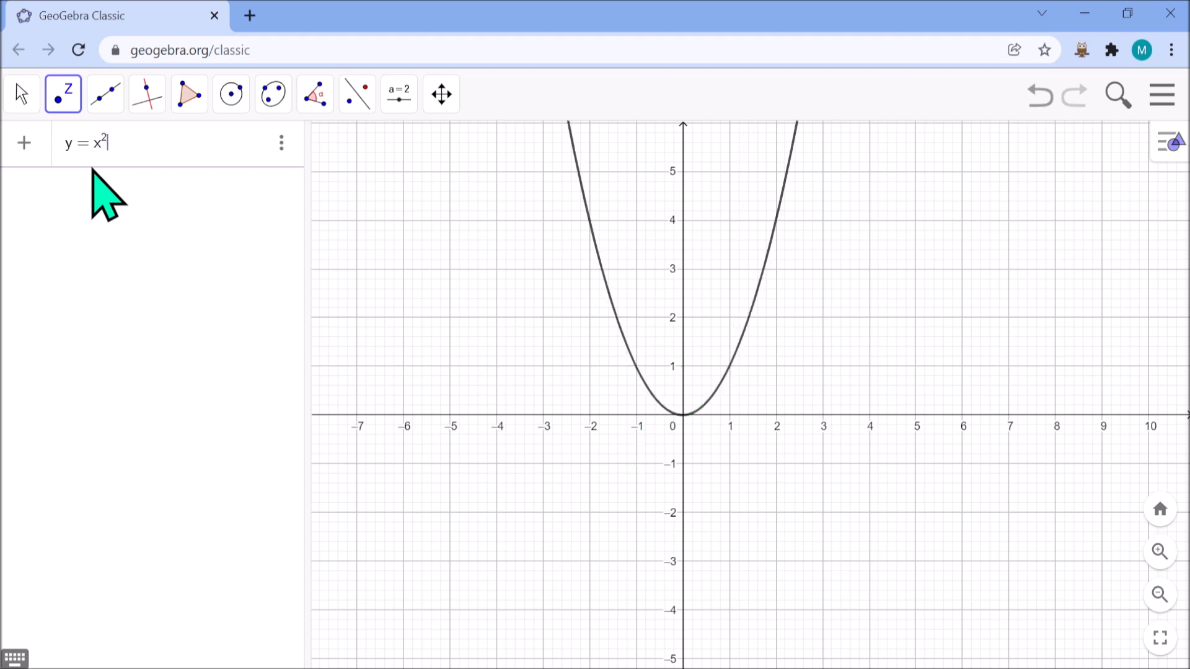
type("+3x")
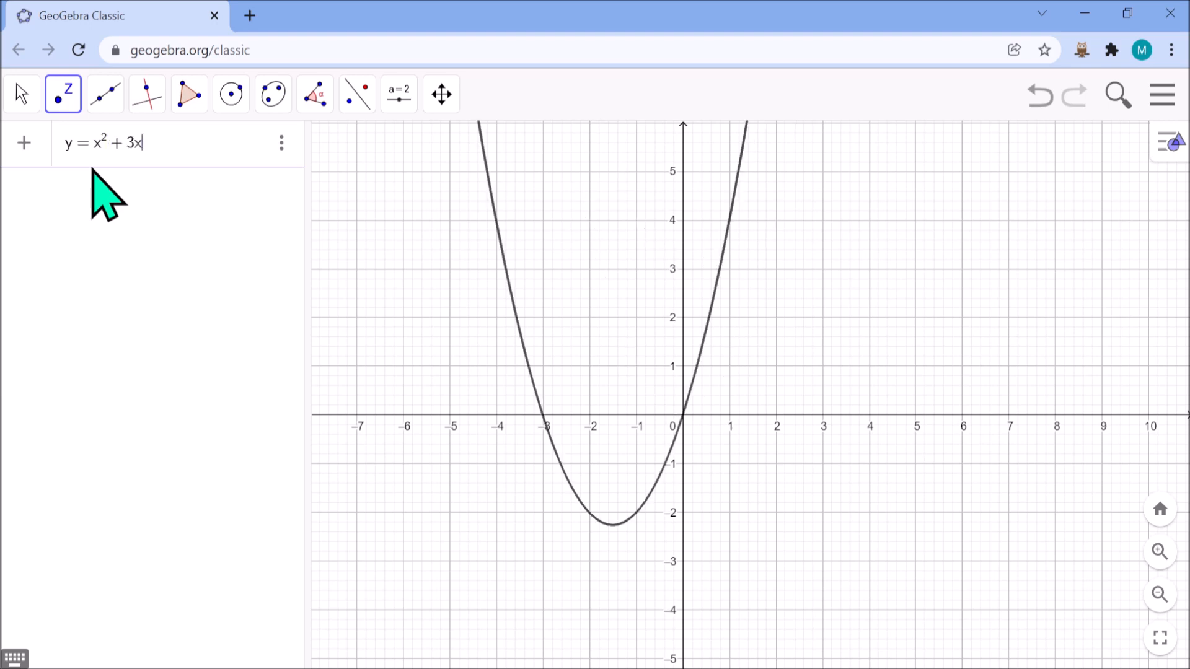
type("-2")
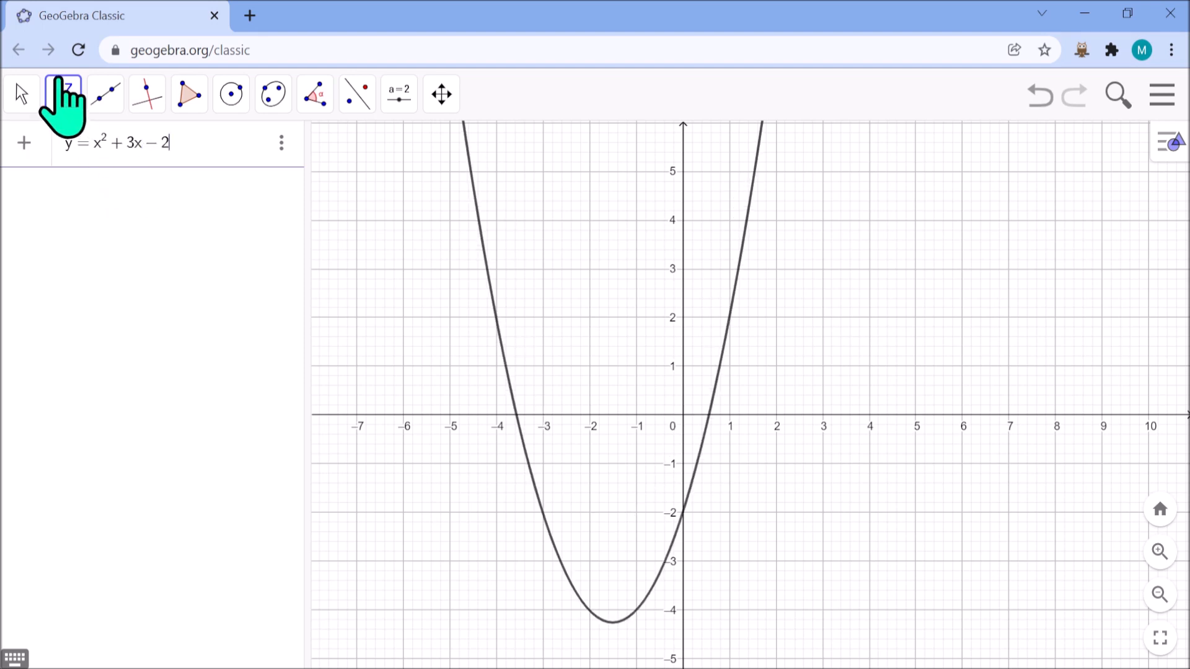
Step: Construct the turning point of parabola f with the Turning Point tool
left_click(70, 100)
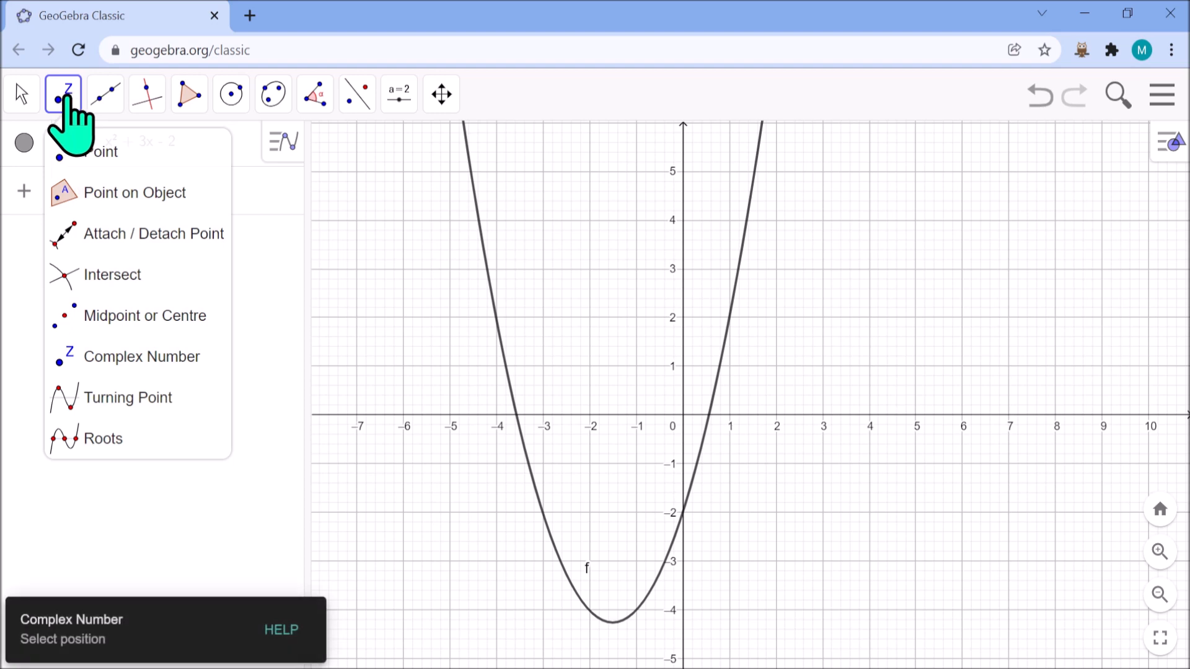
left_click(146, 396)
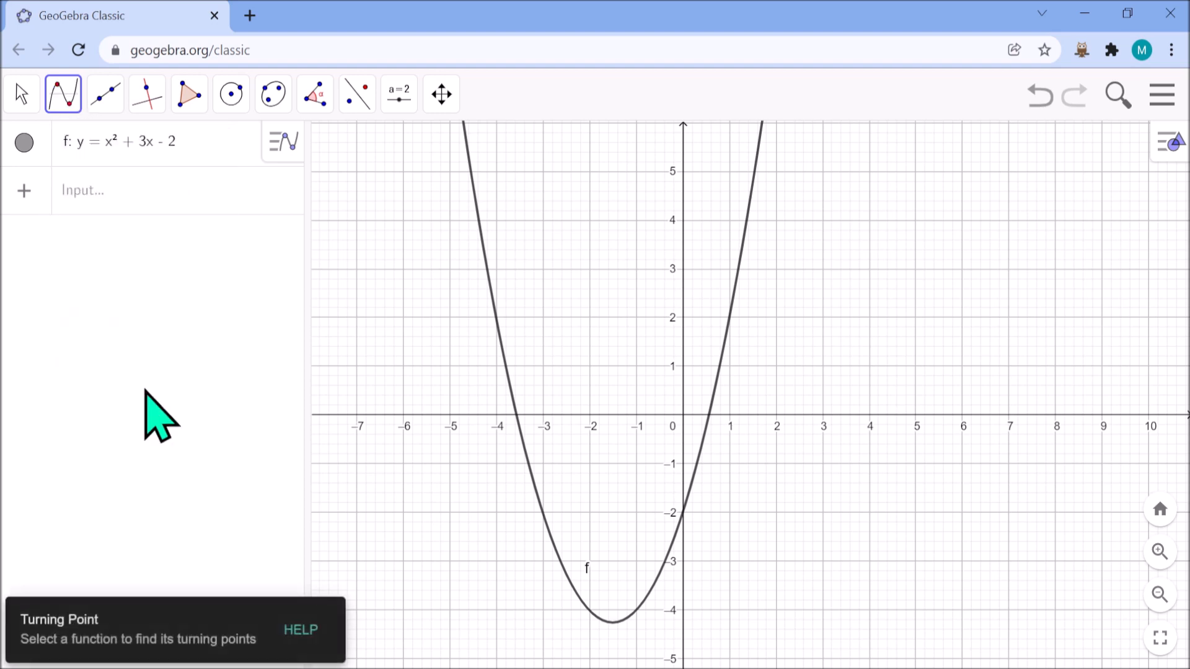
left_click(473, 197)
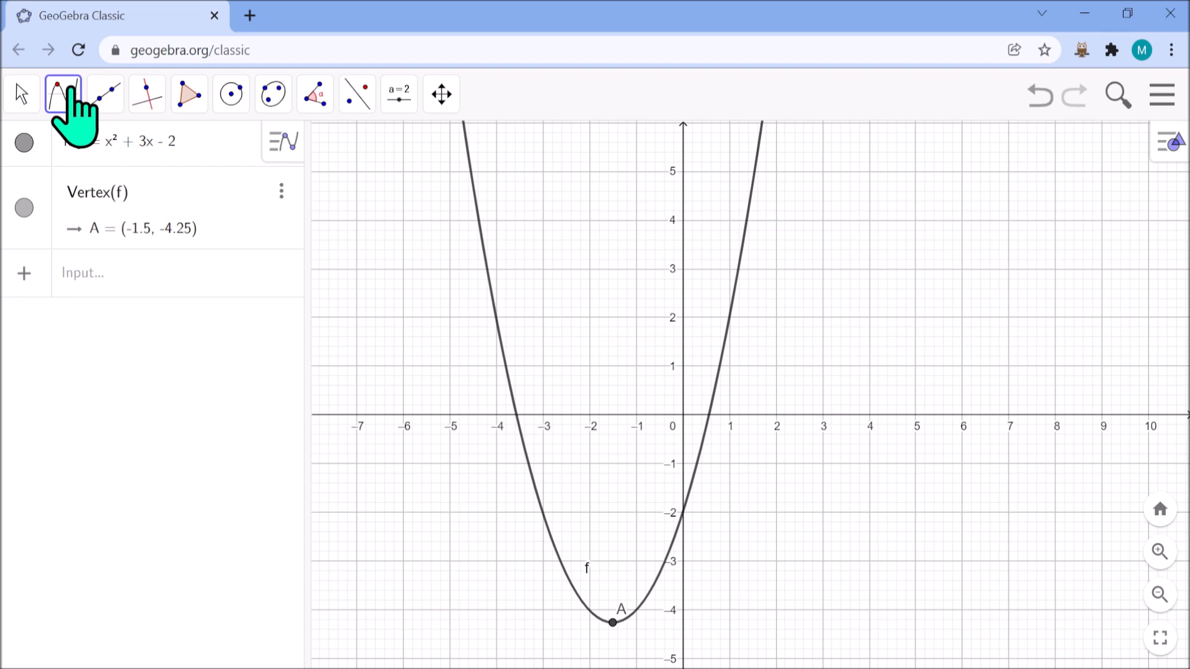
Step: Construct the x-axis roots of parabola f with the Roots tool
left_click(68, 93)
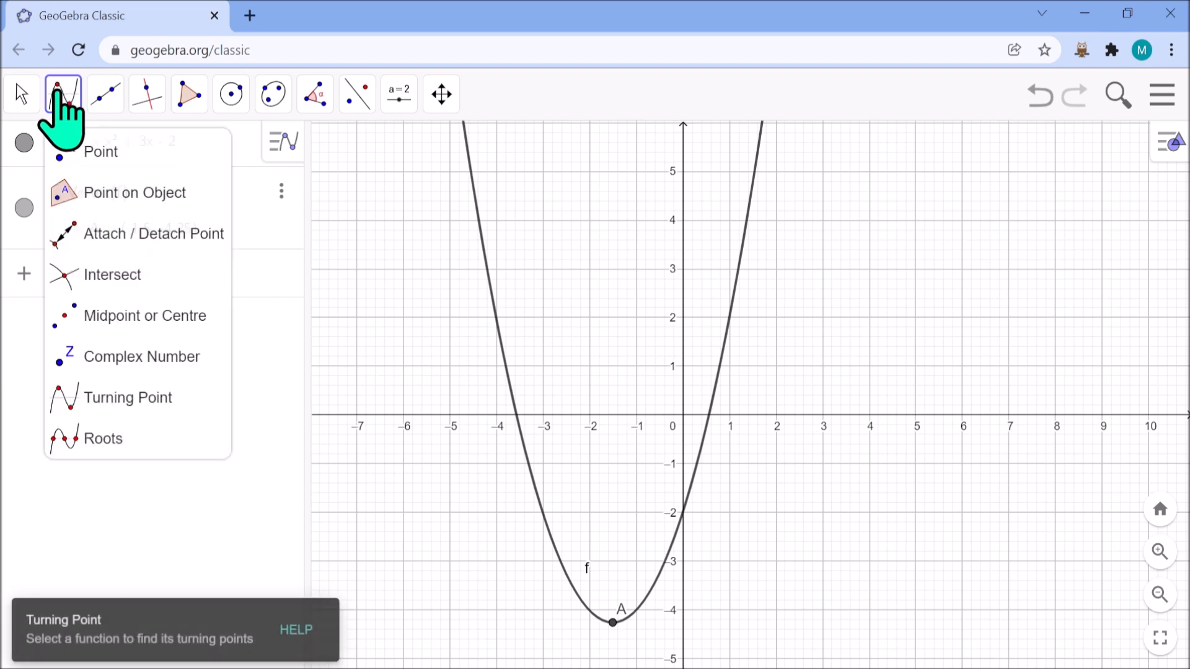
left_click(114, 437)
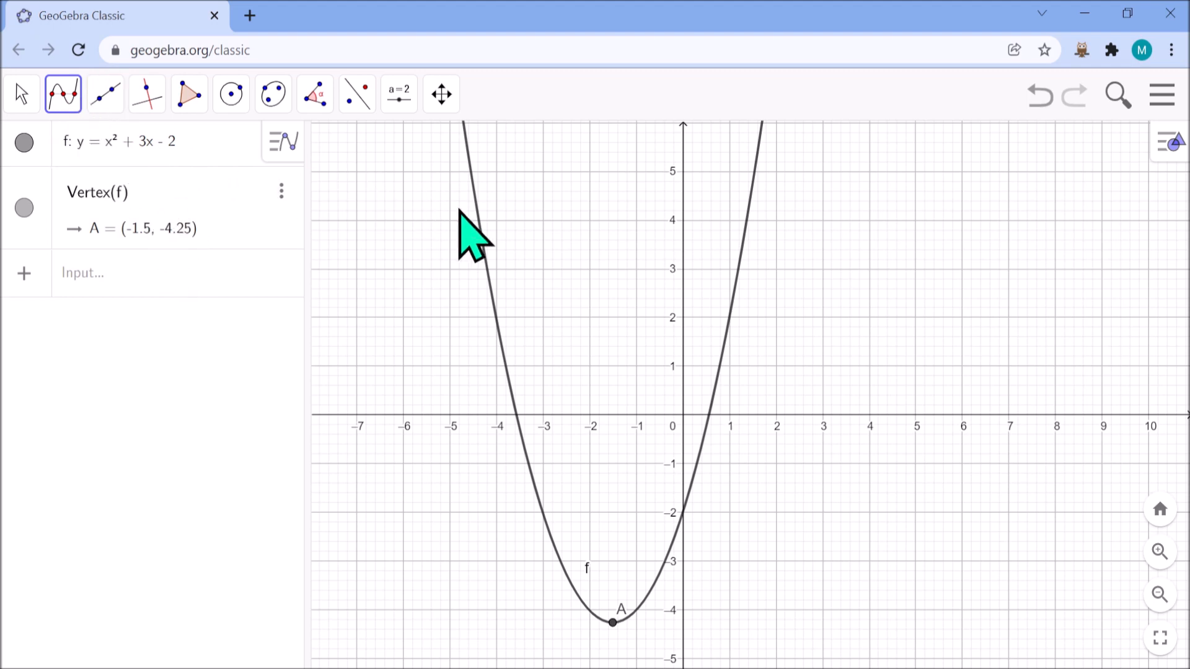
left_click(479, 223)
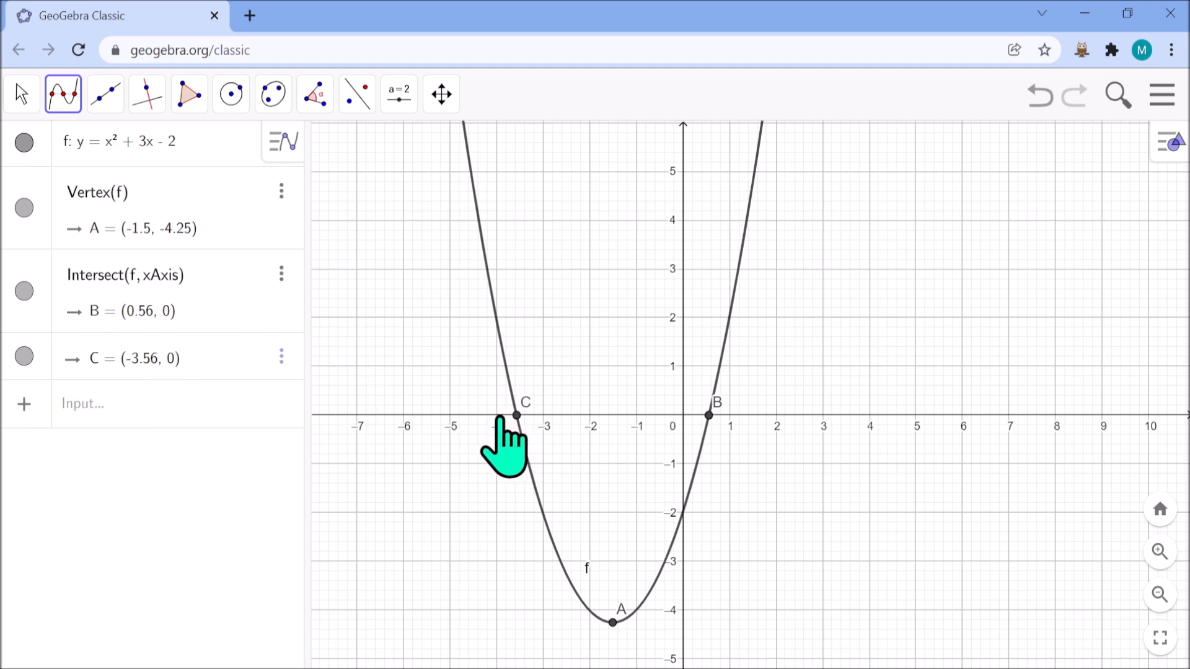
left_click(63, 98)
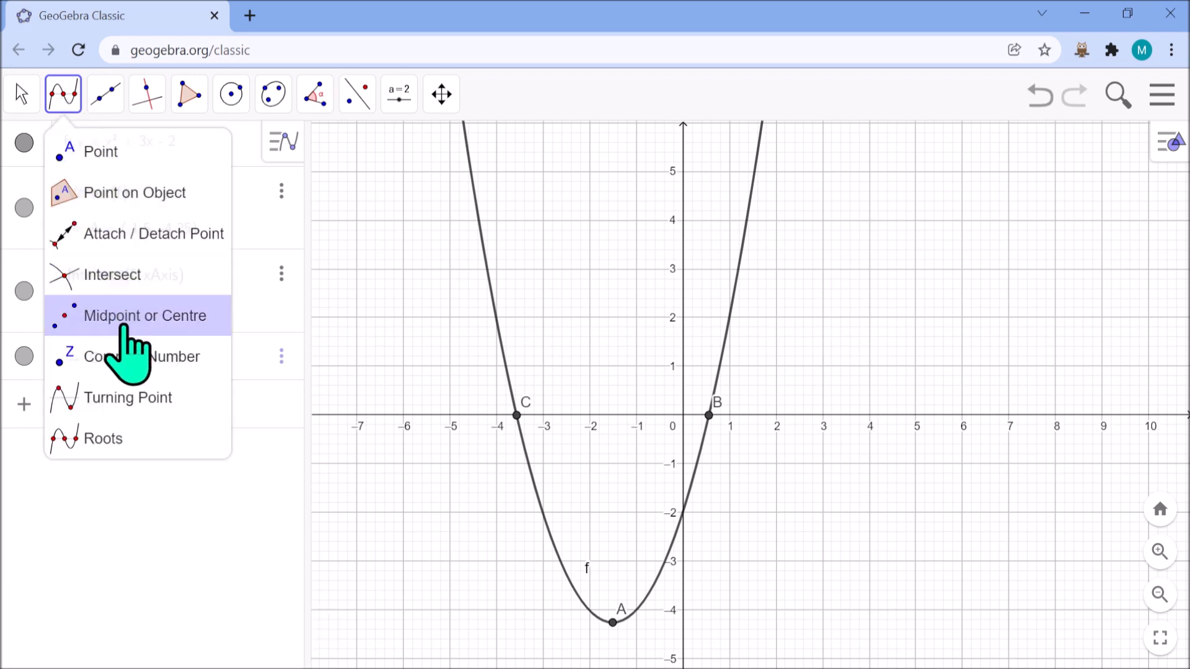
left_click(137, 400)
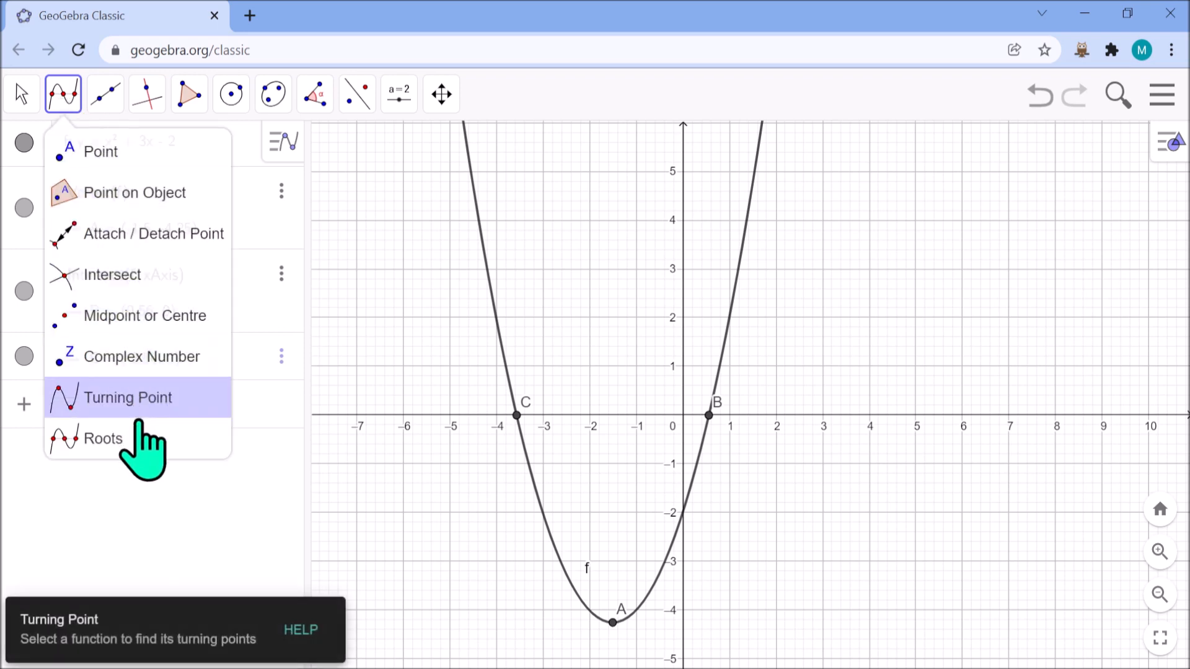